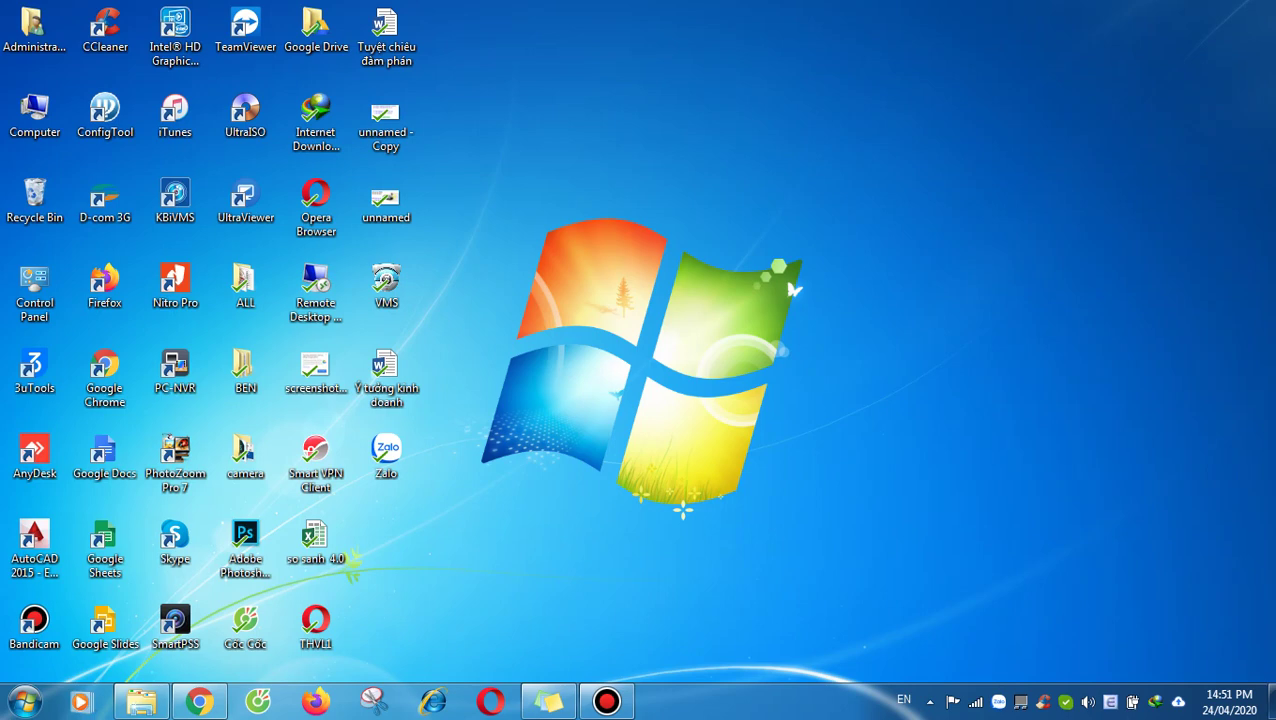
Step: Refresh the desktop several times from its shortcut menu
click(590, 292)
right_click(601, 282)
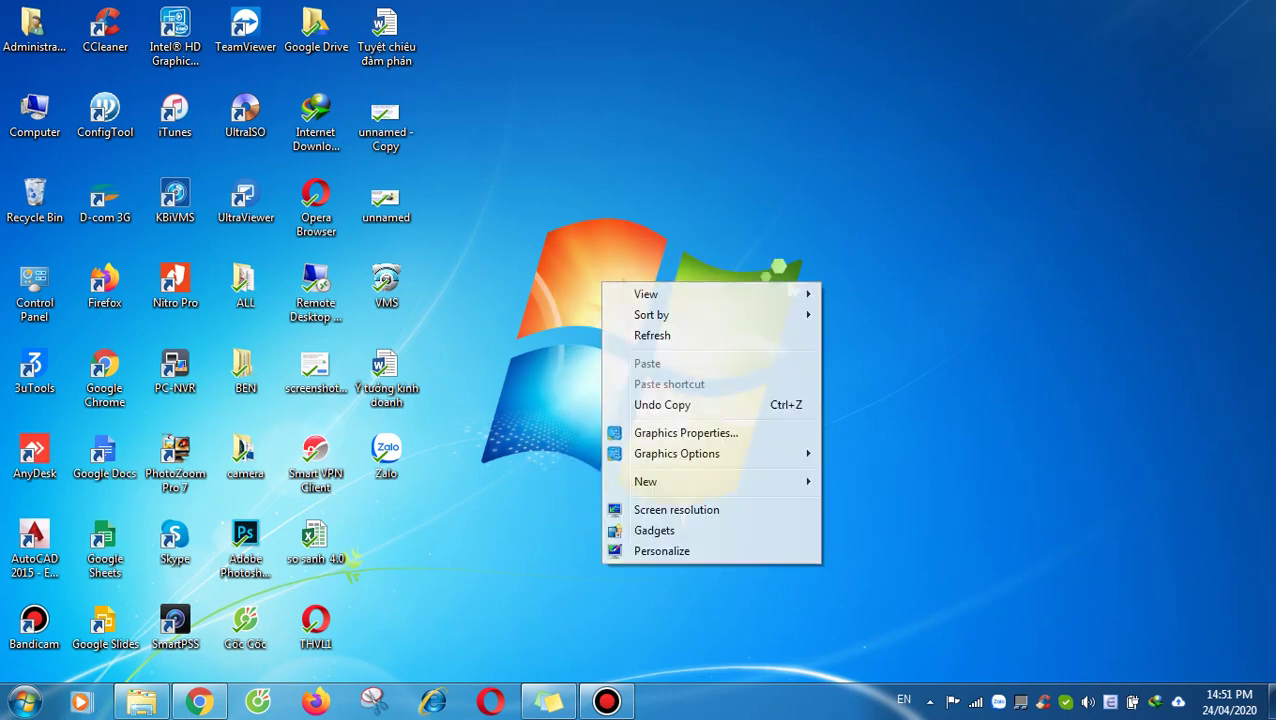
click(650, 335)
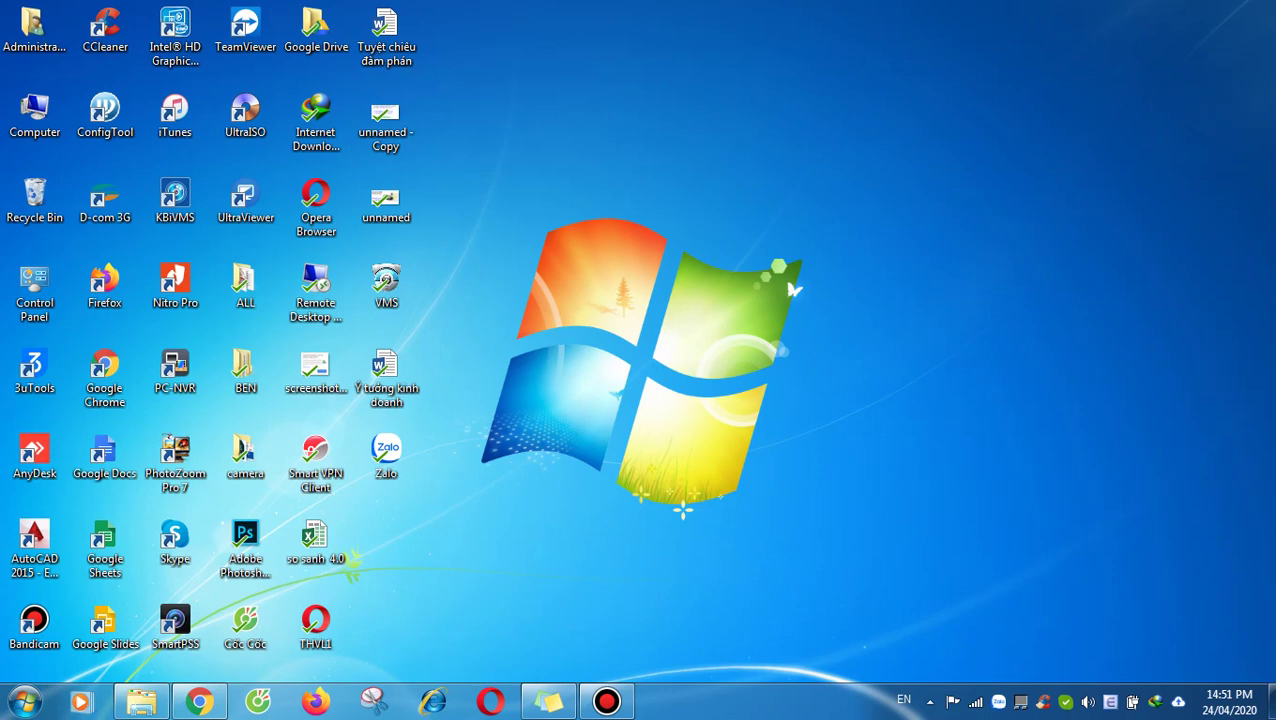
right_click(561, 163)
click(600, 214)
right_click(580, 186)
click(610, 242)
Step: Start a new Gmail message addressed to the recipient's Gmail address
click(199, 702)
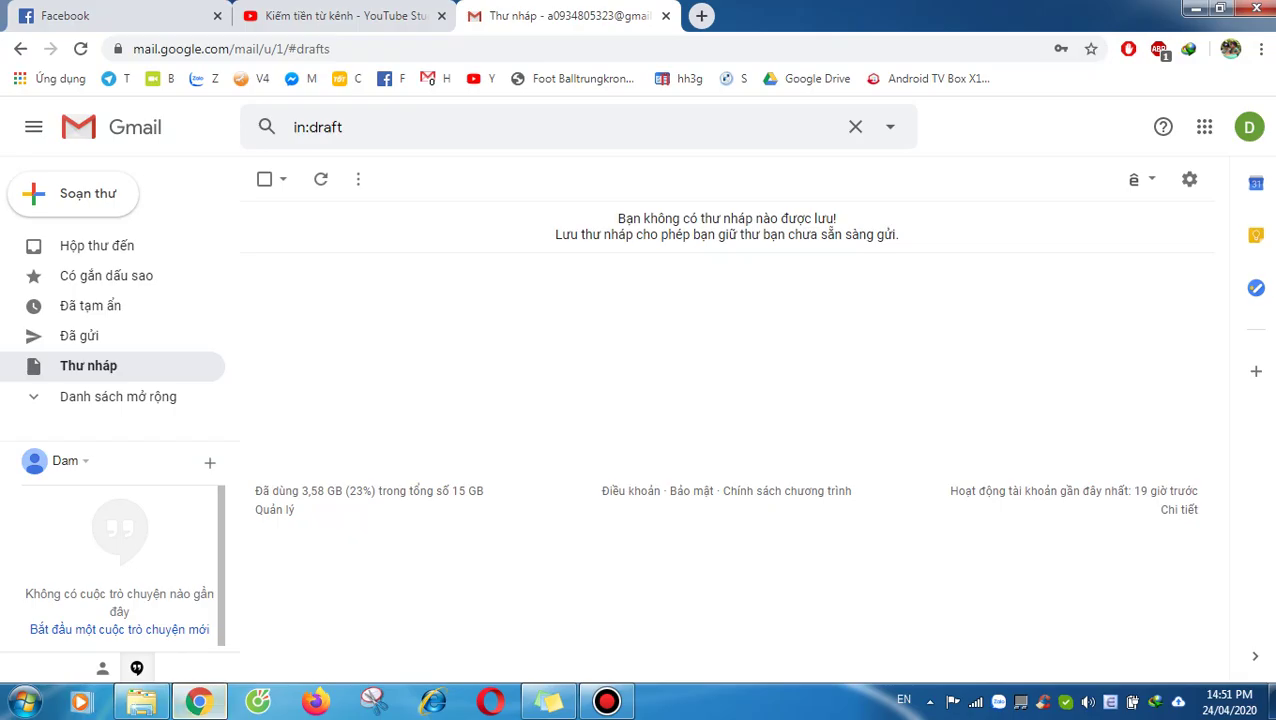
click(118, 188)
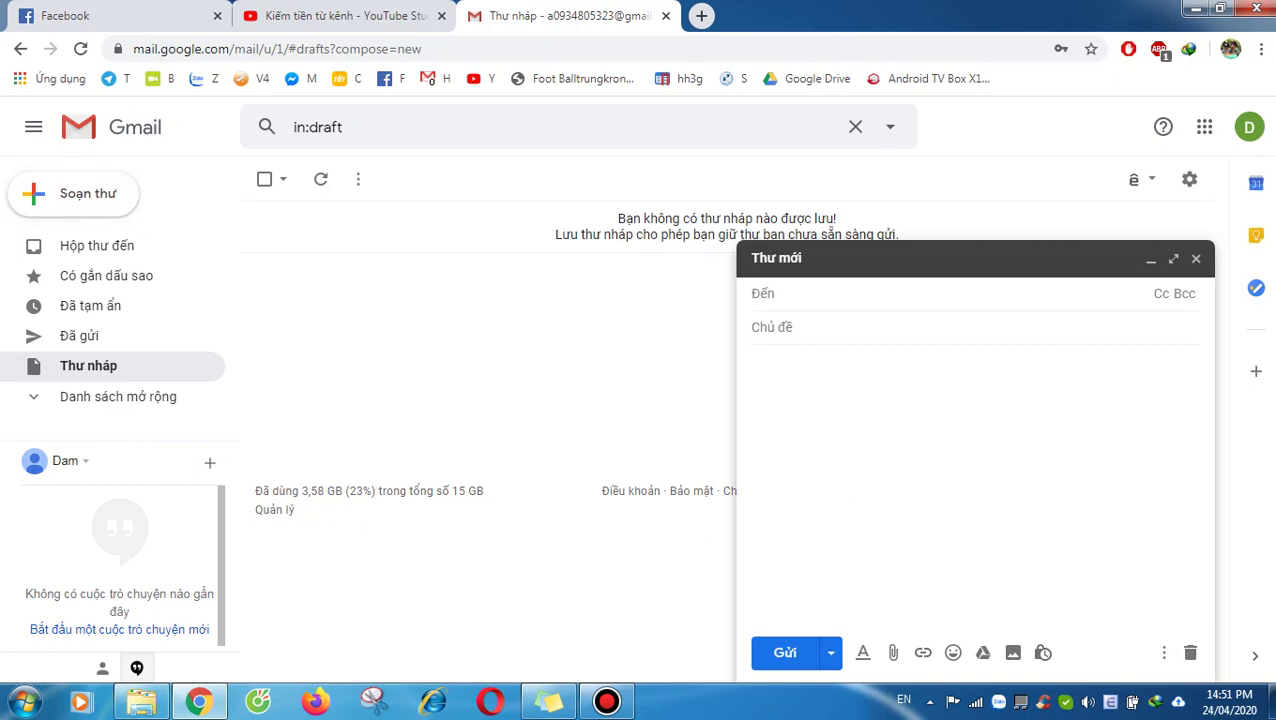
text(0)
key(BackSpace)
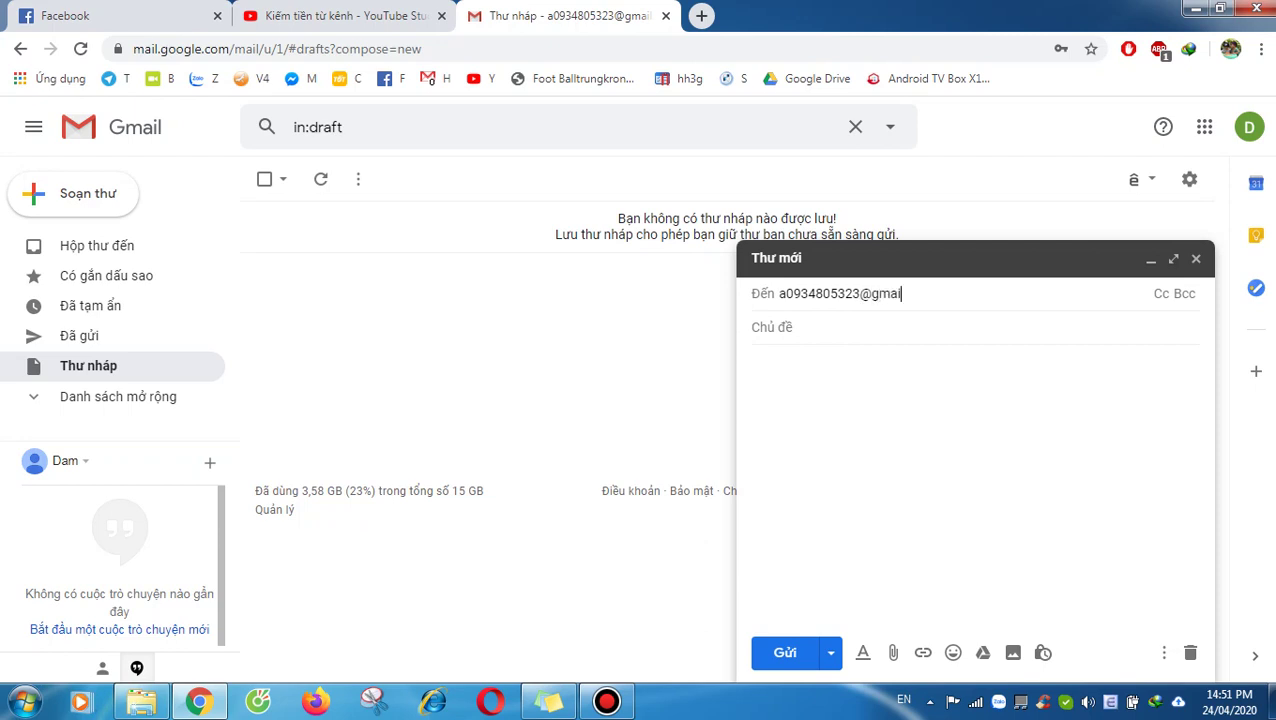
key(Return)
key(Tab)
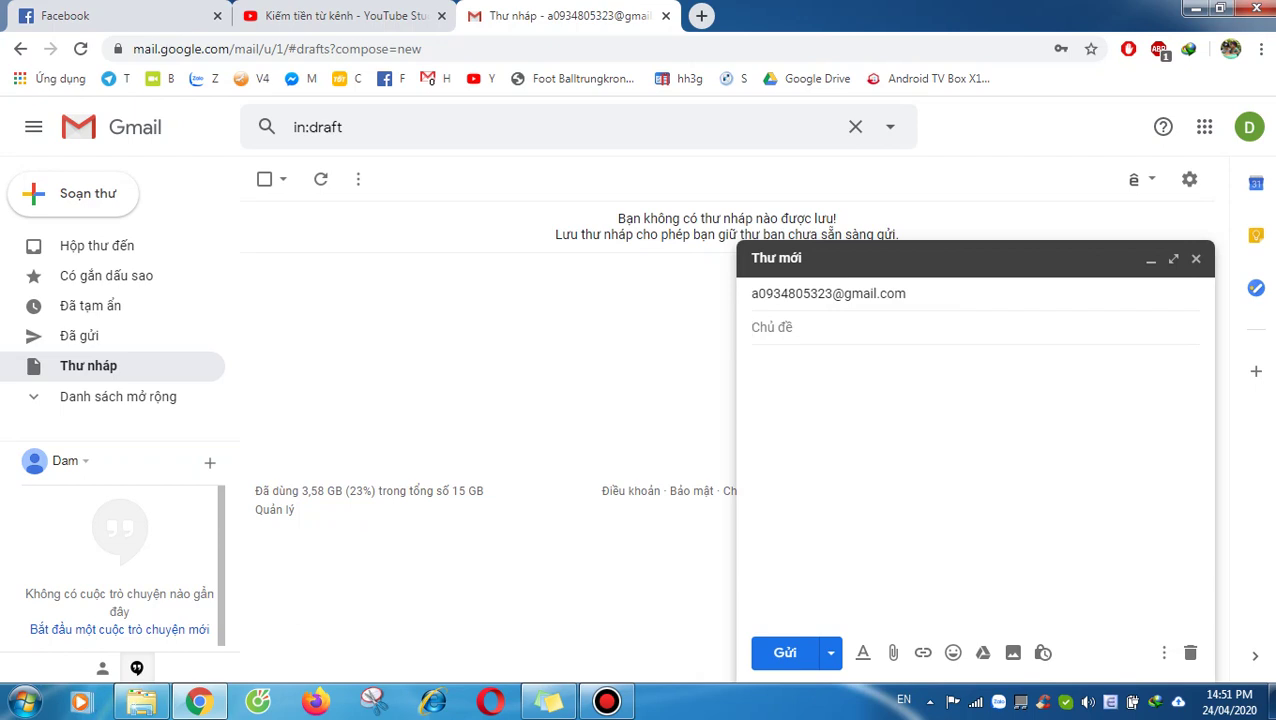
Step: Enter the subject line and the body text 'Gửi file lớn hơn 25mb'
key(BackSpace)
key(BackSpace)
key(BackSpace)
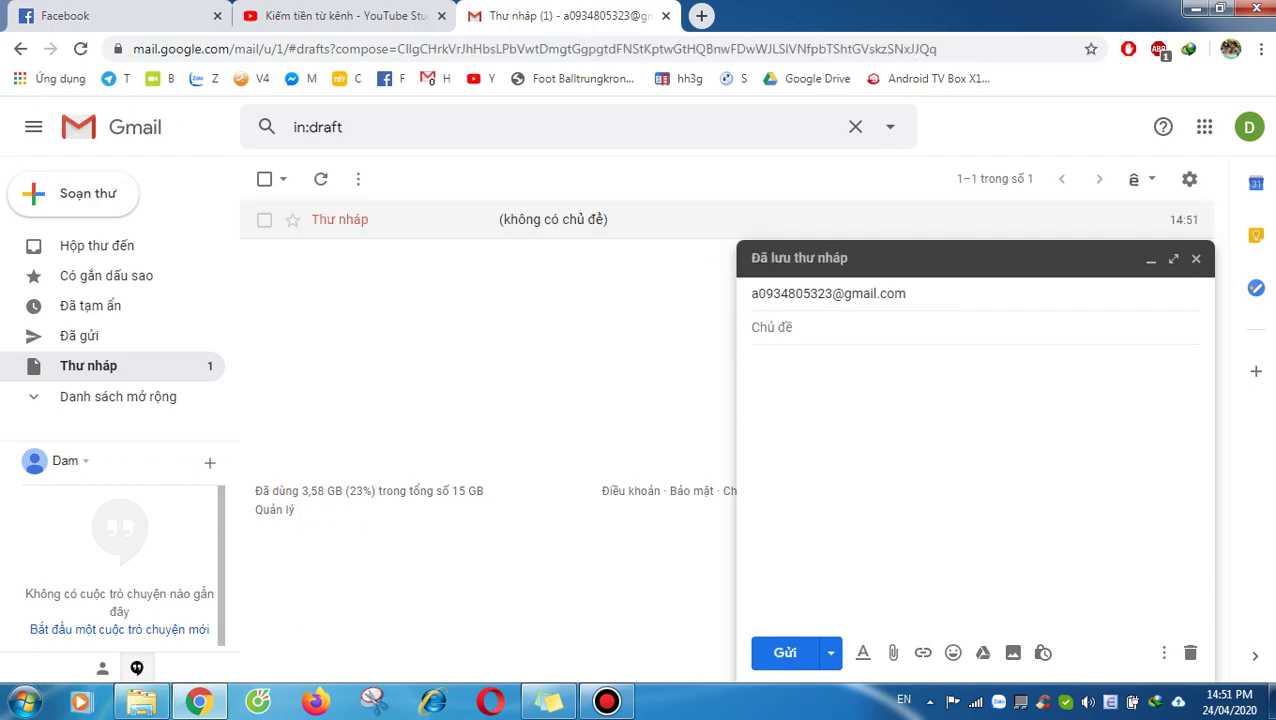
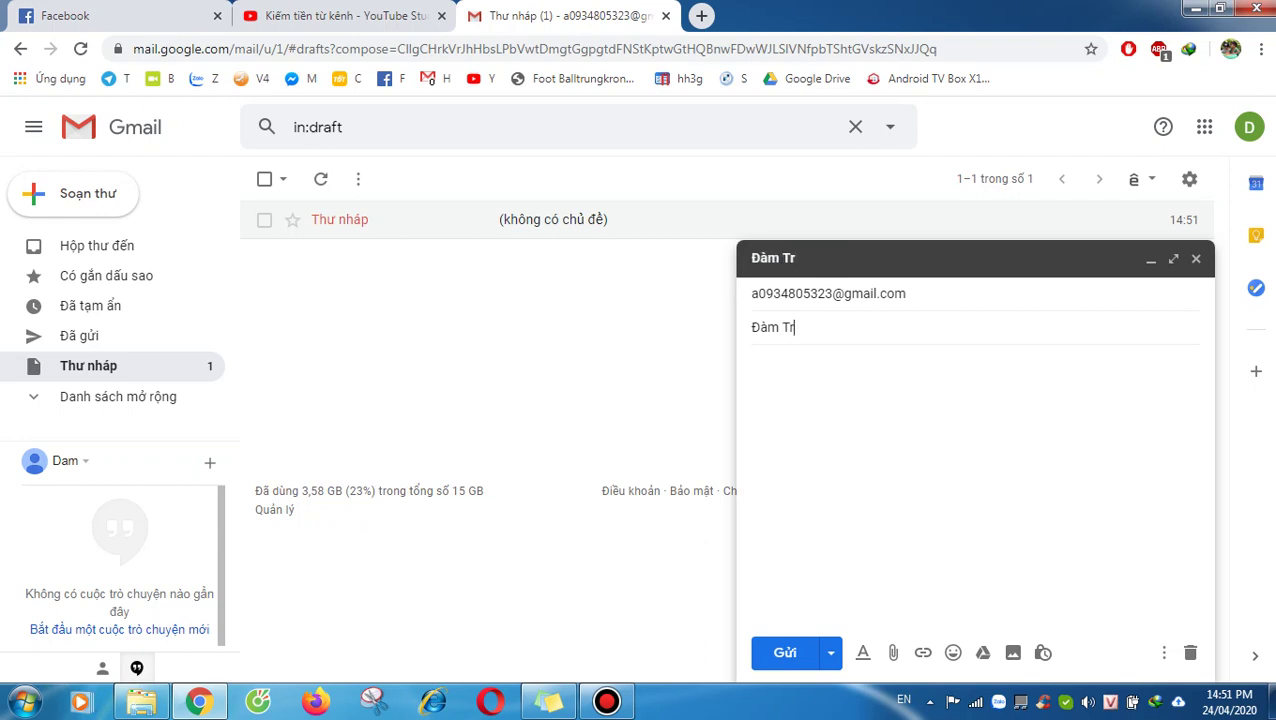
key(BackSpace)
key(BackSpace)
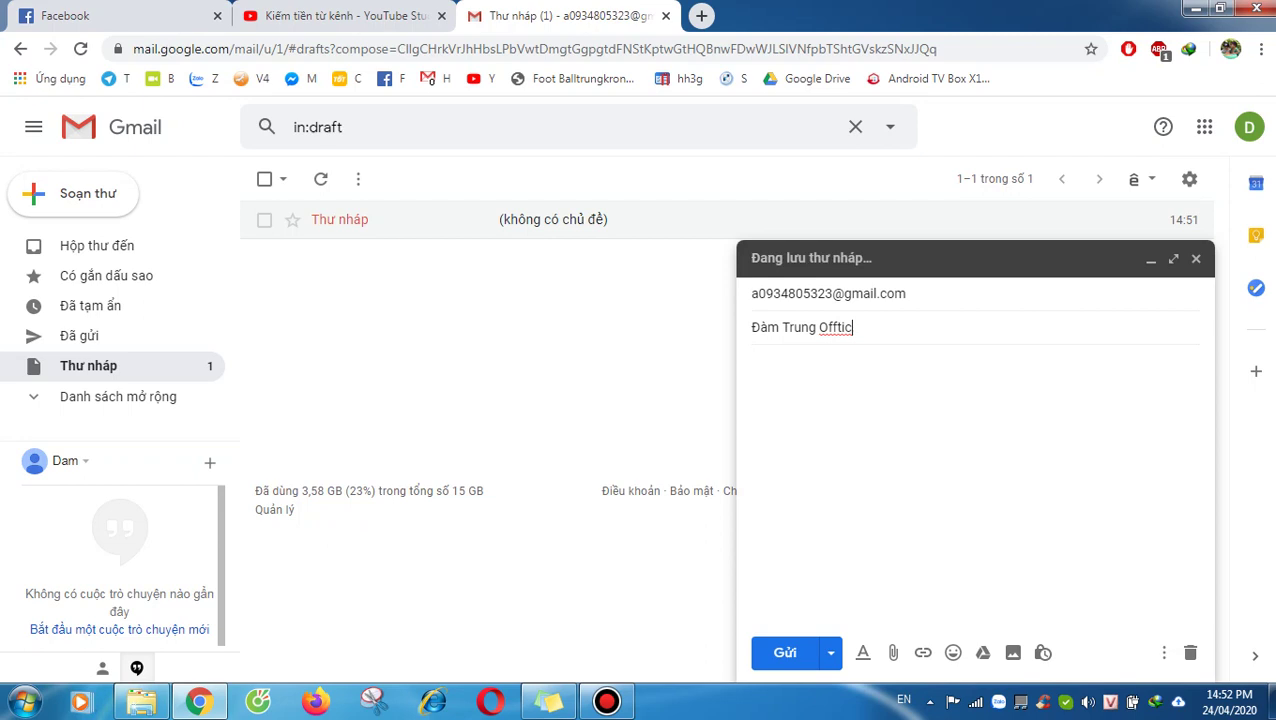
click(954, 294)
click(852, 327)
text(al)
click(752, 363)
text(Gửi file lớn hơn)
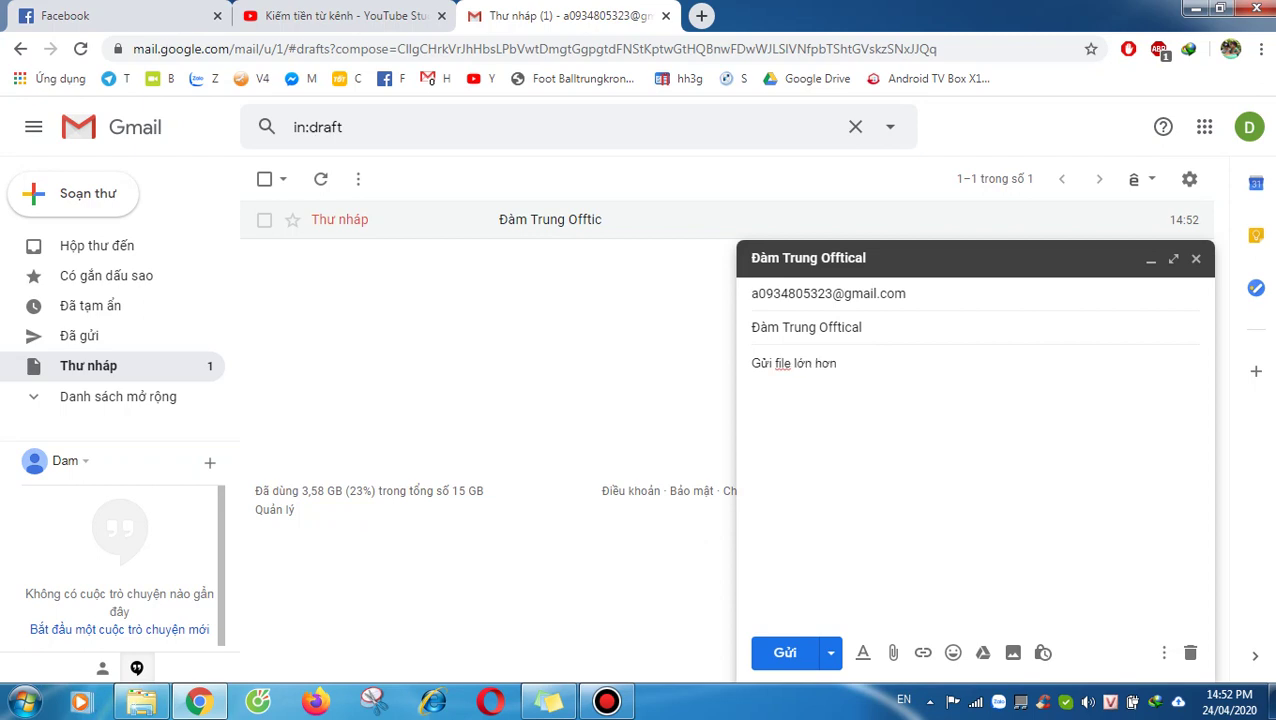
text( 25mb)
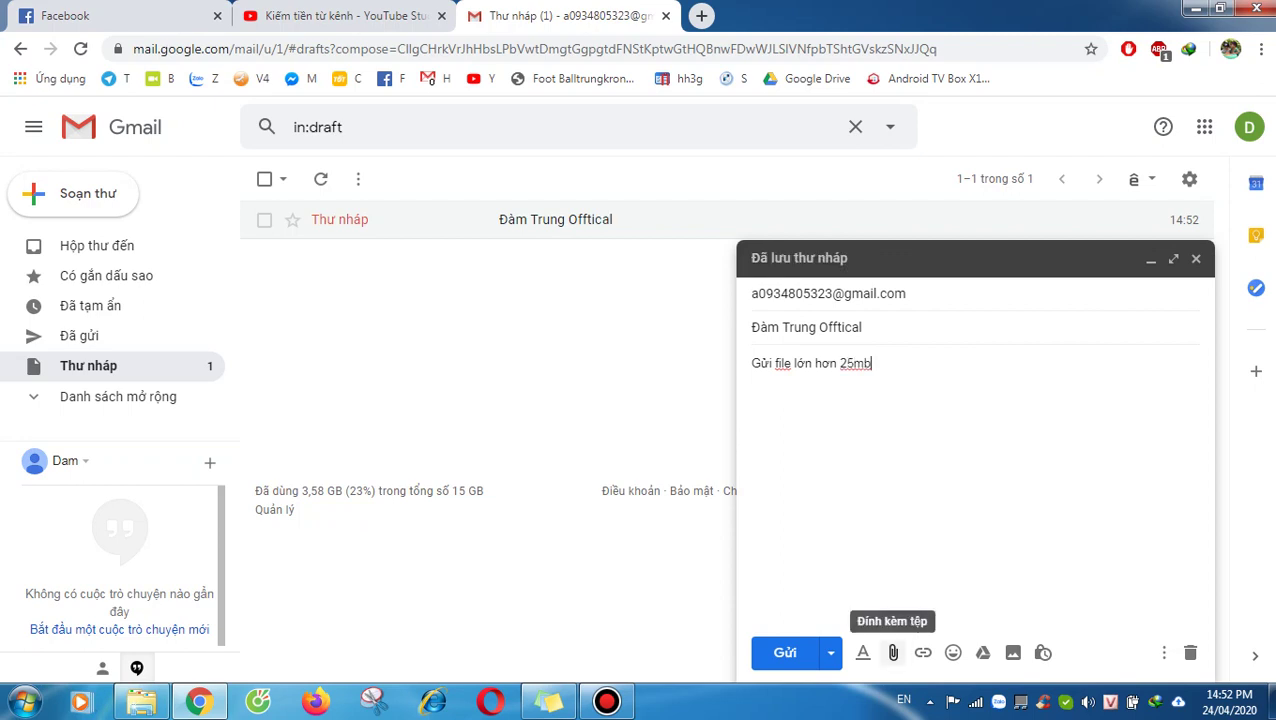
Step: Try attaching the Caidatphanmem.com-card-2015-64-bit file, then cancel its Drive upload
click(893, 652)
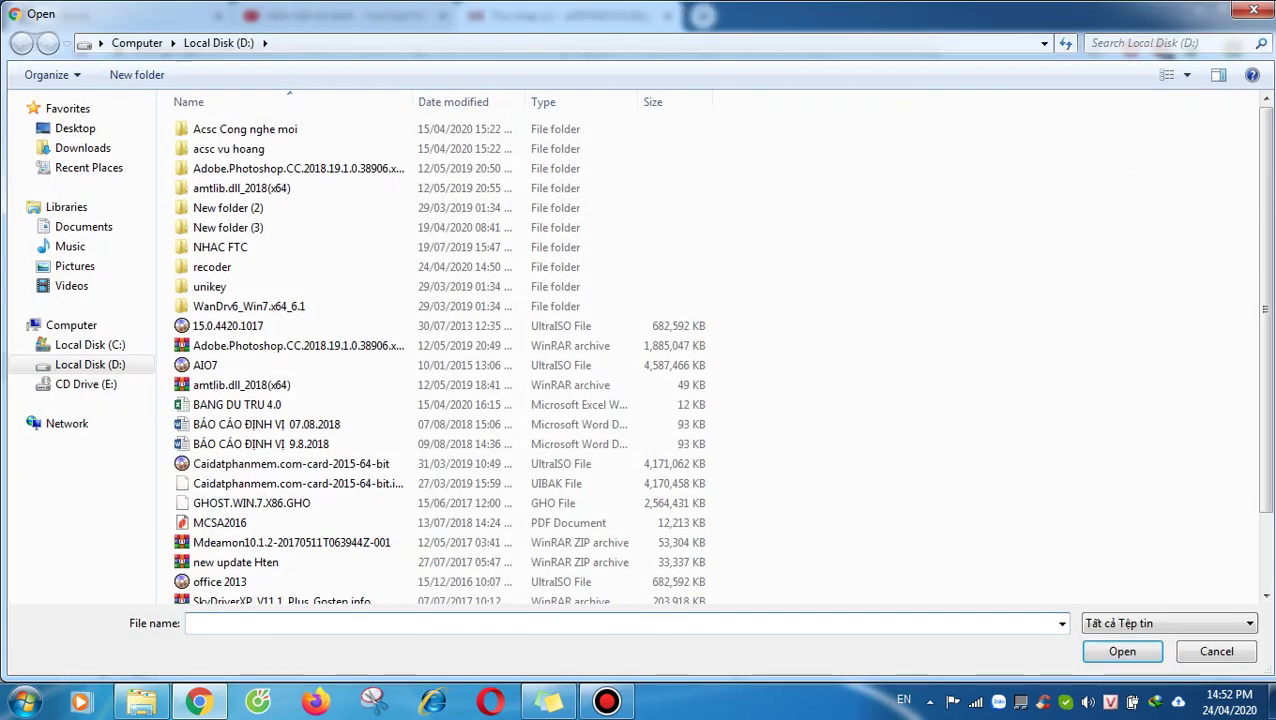
click(290, 463)
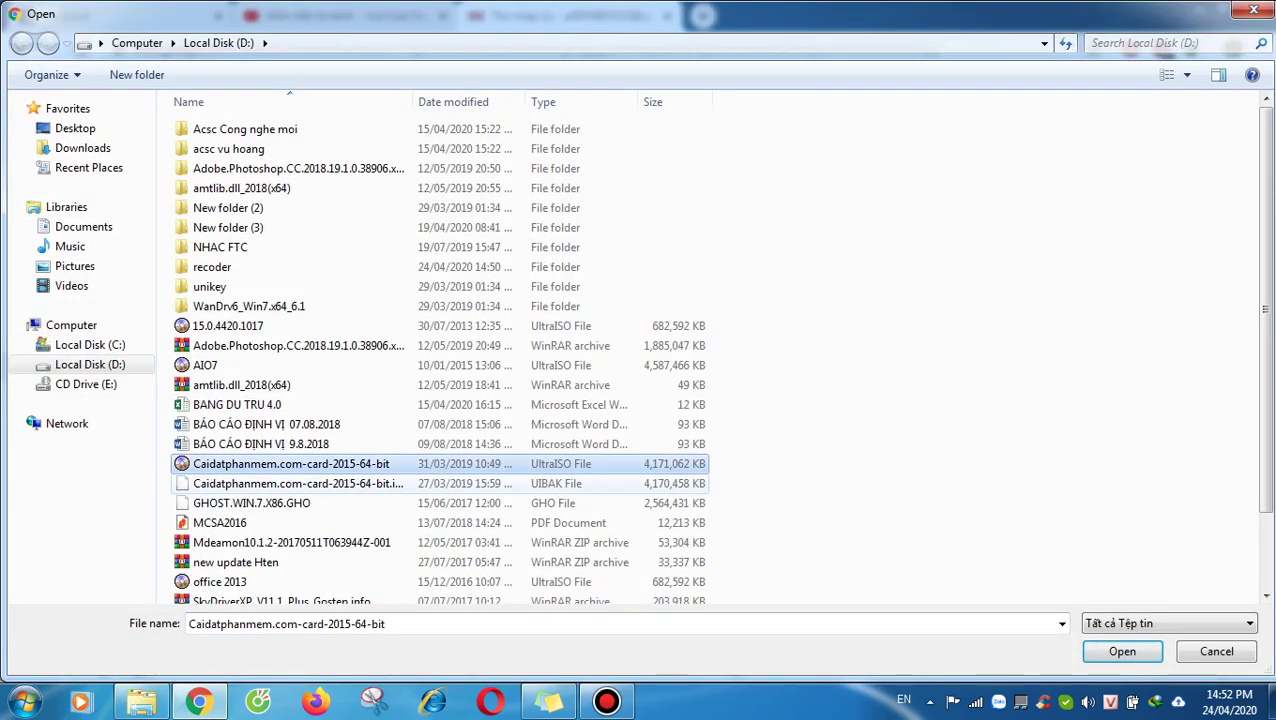
click(290, 483)
click(290, 463)
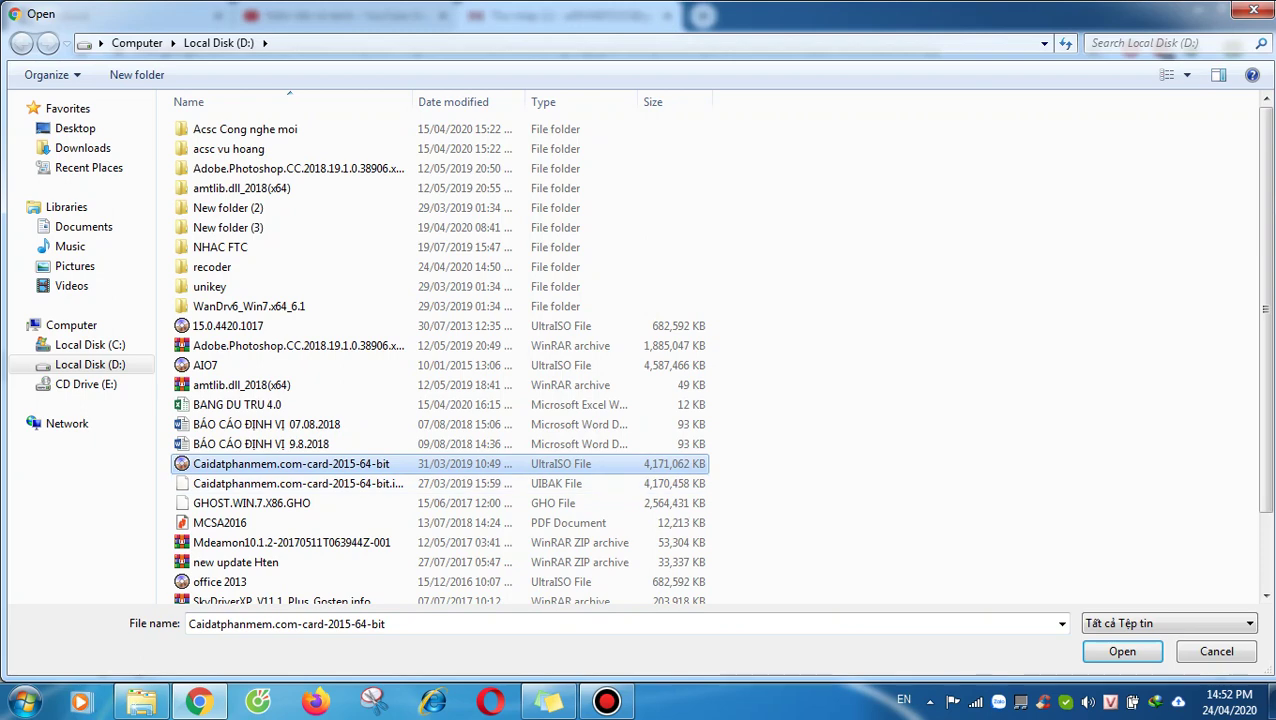
click(290, 503)
click(290, 483)
click(290, 503)
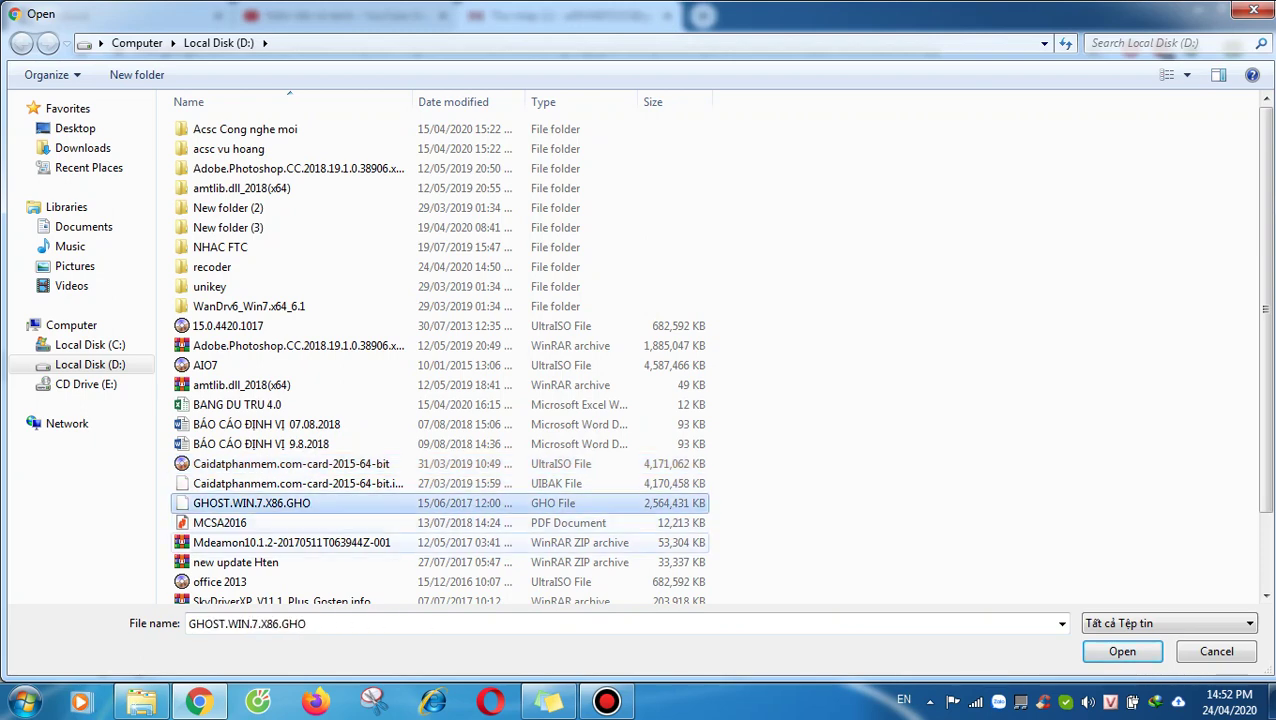
click(290, 542)
click(290, 463)
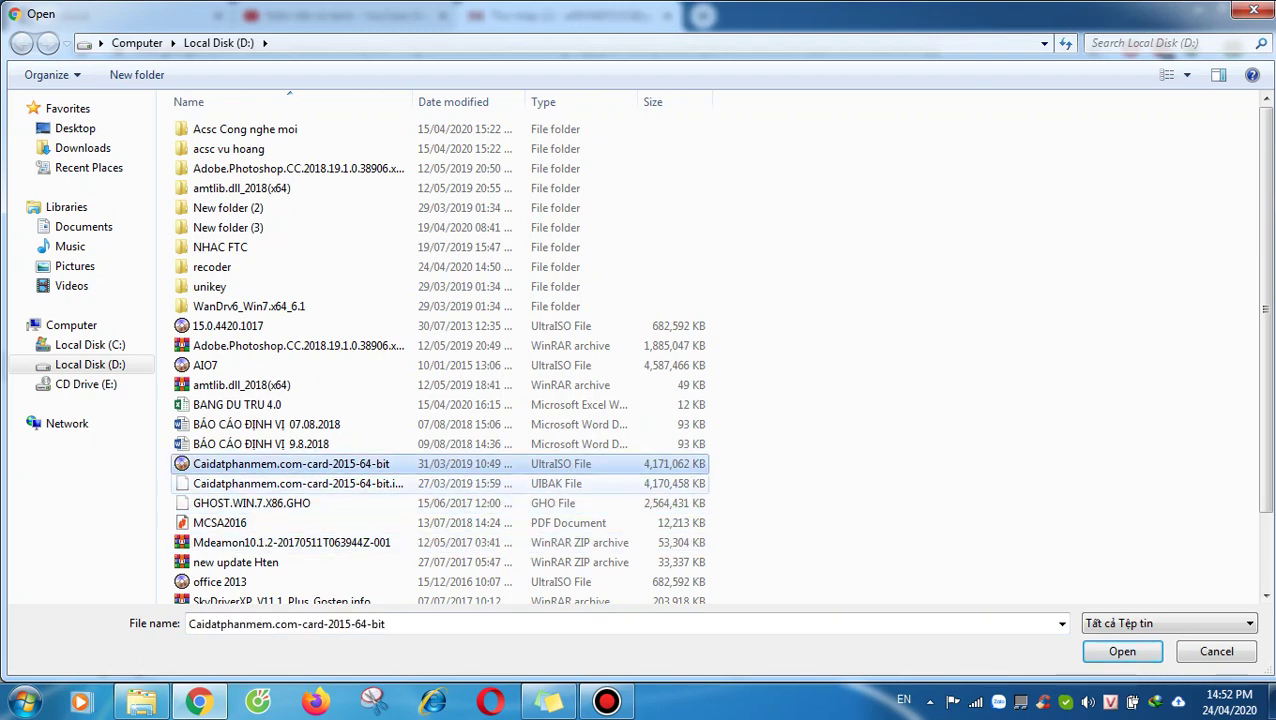
key(Return)
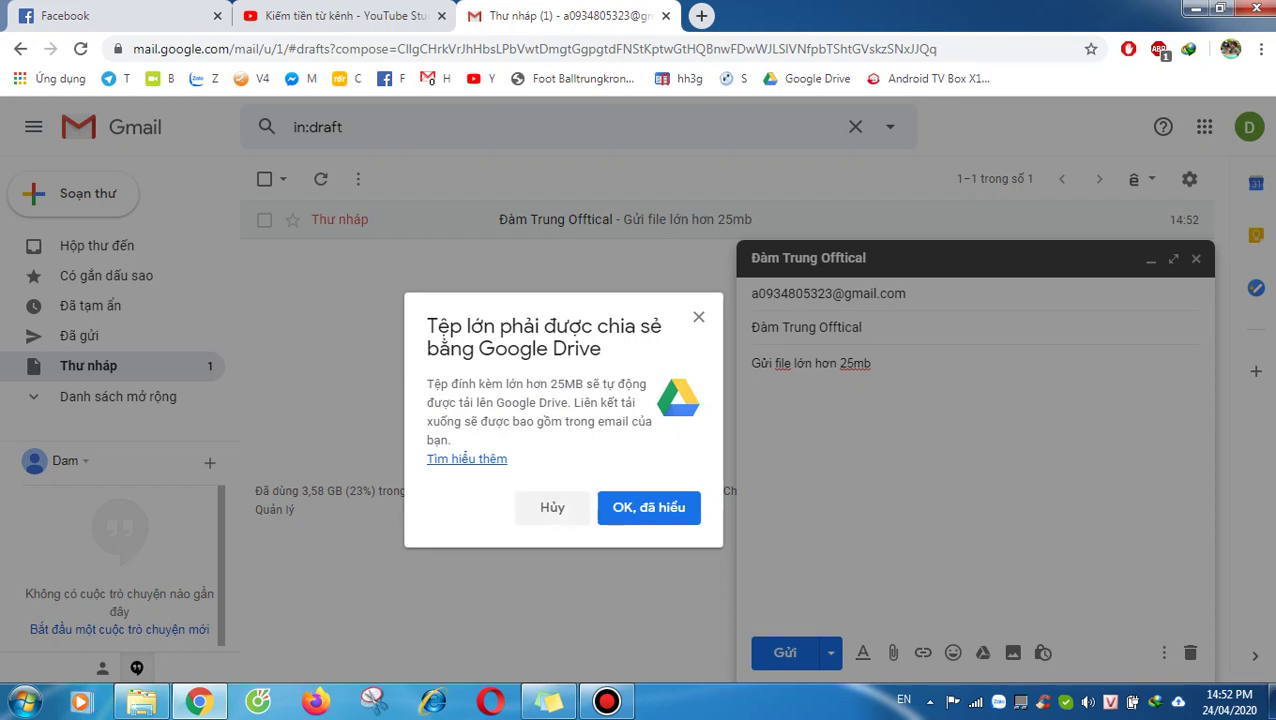
click(552, 507)
Step: Attach new update Hten.zip and accept sending it as a Google Drive link
click(893, 652)
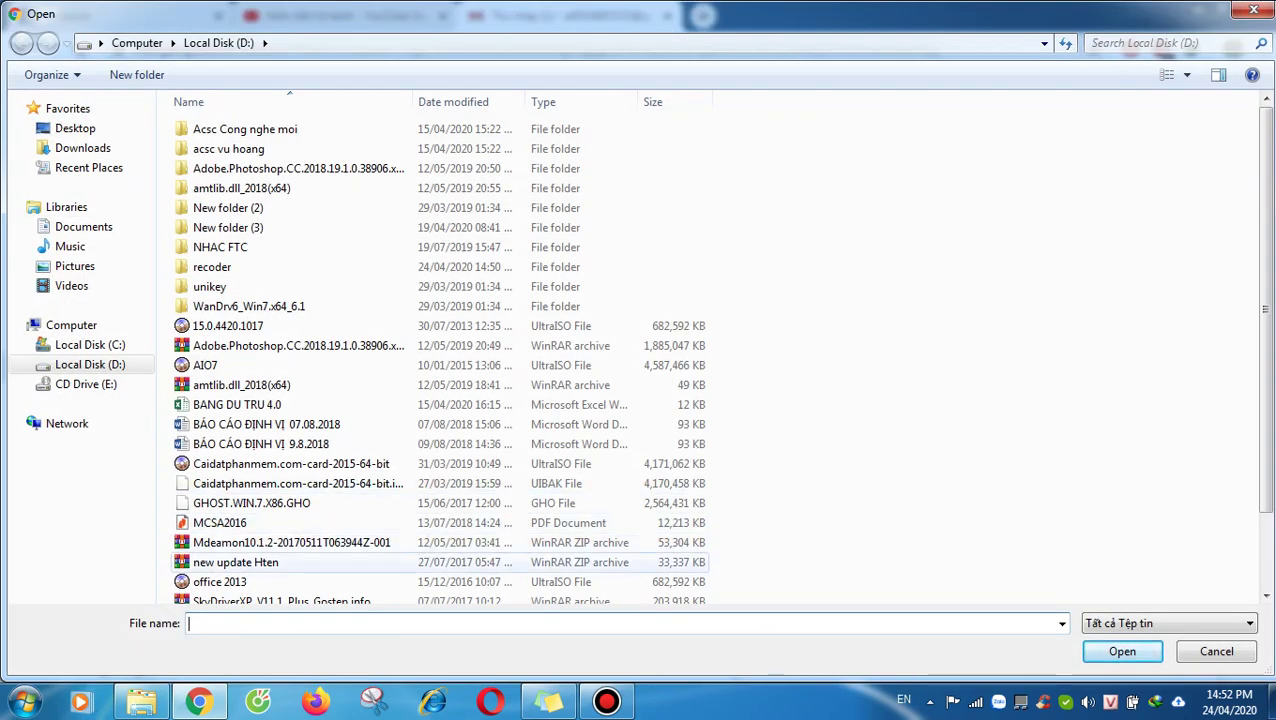
click(450, 562)
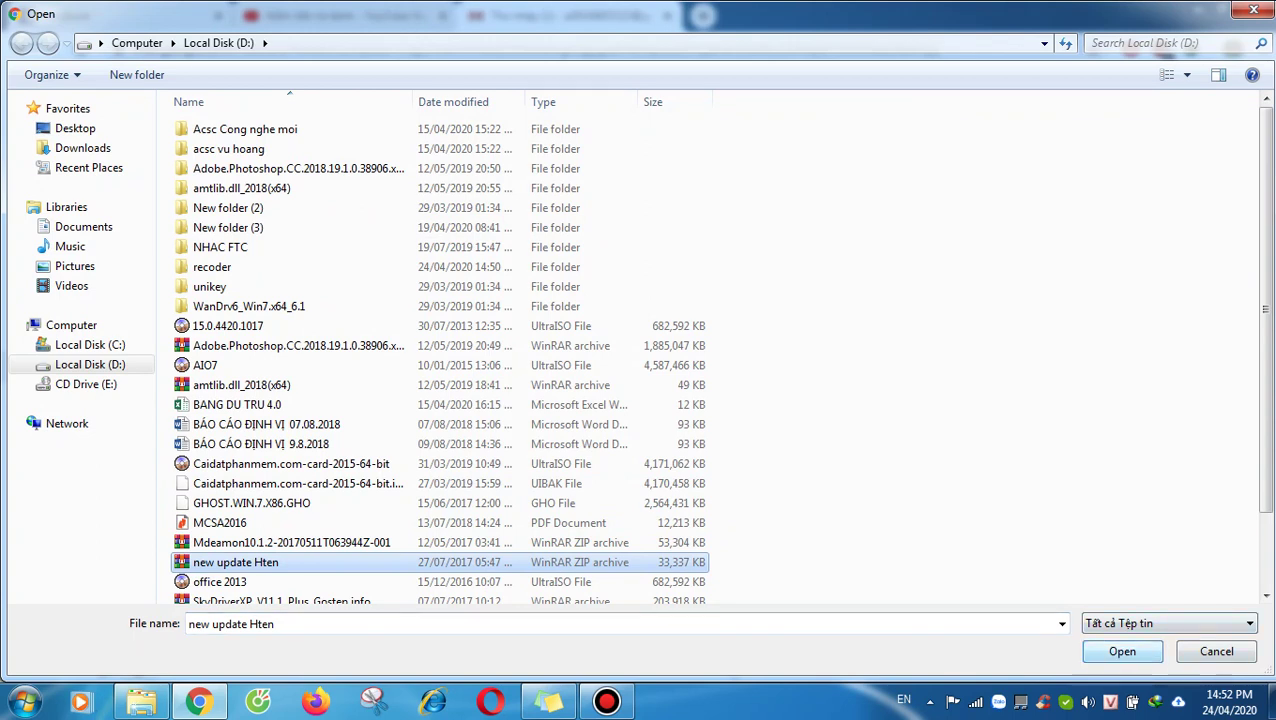
key(Return)
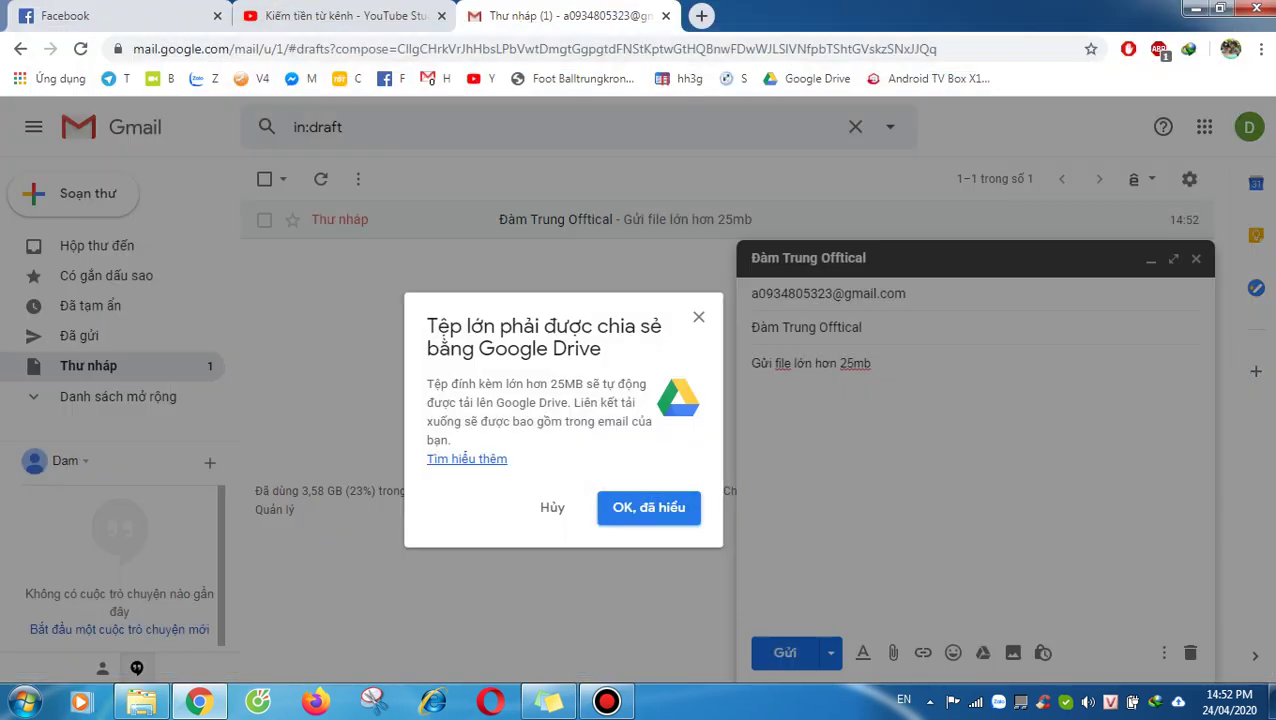
click(686, 498)
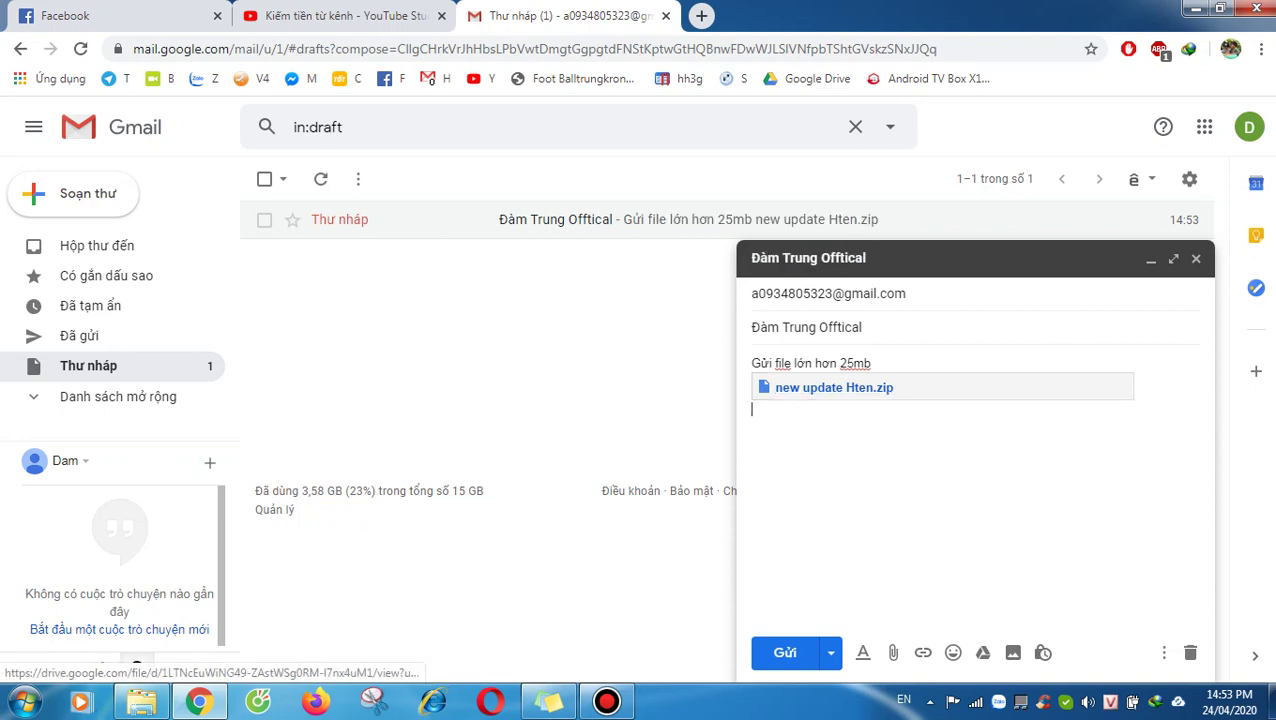
Step: Add a blank line after '25mb' above the Drive link, then open a new tab
click(872, 363)
key(Return)
key(Return)
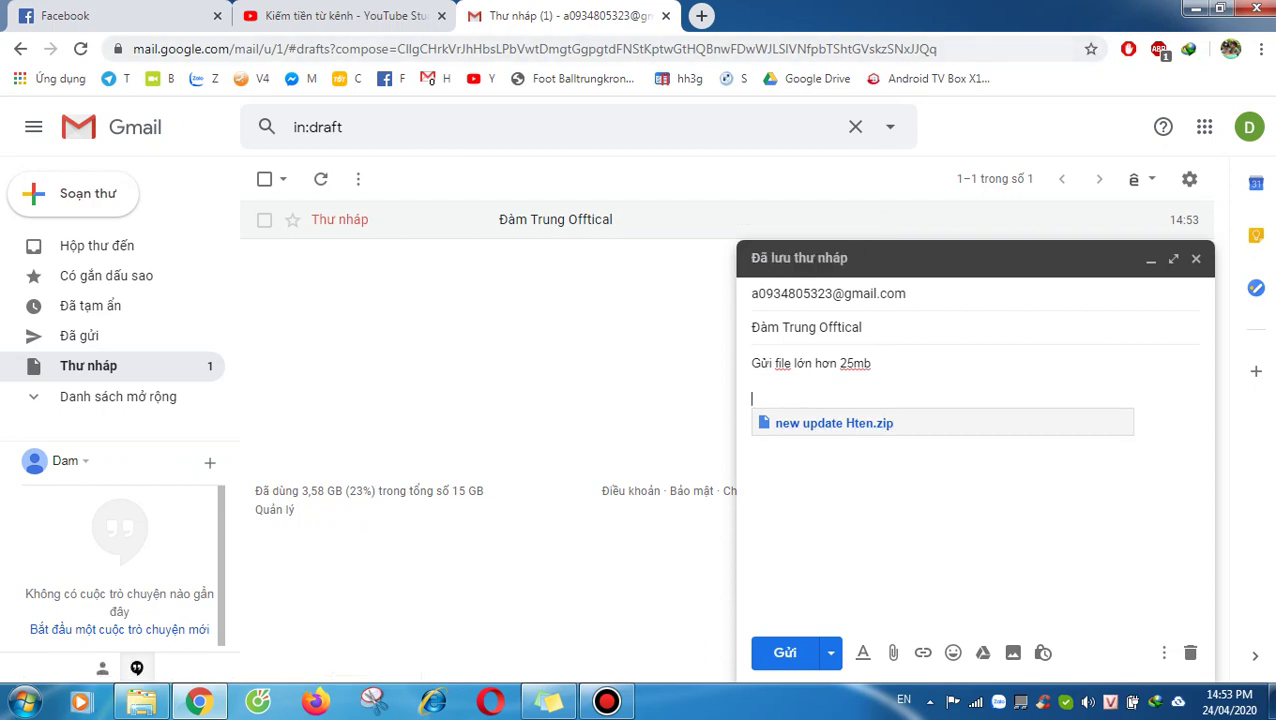
key(ctrl+t)
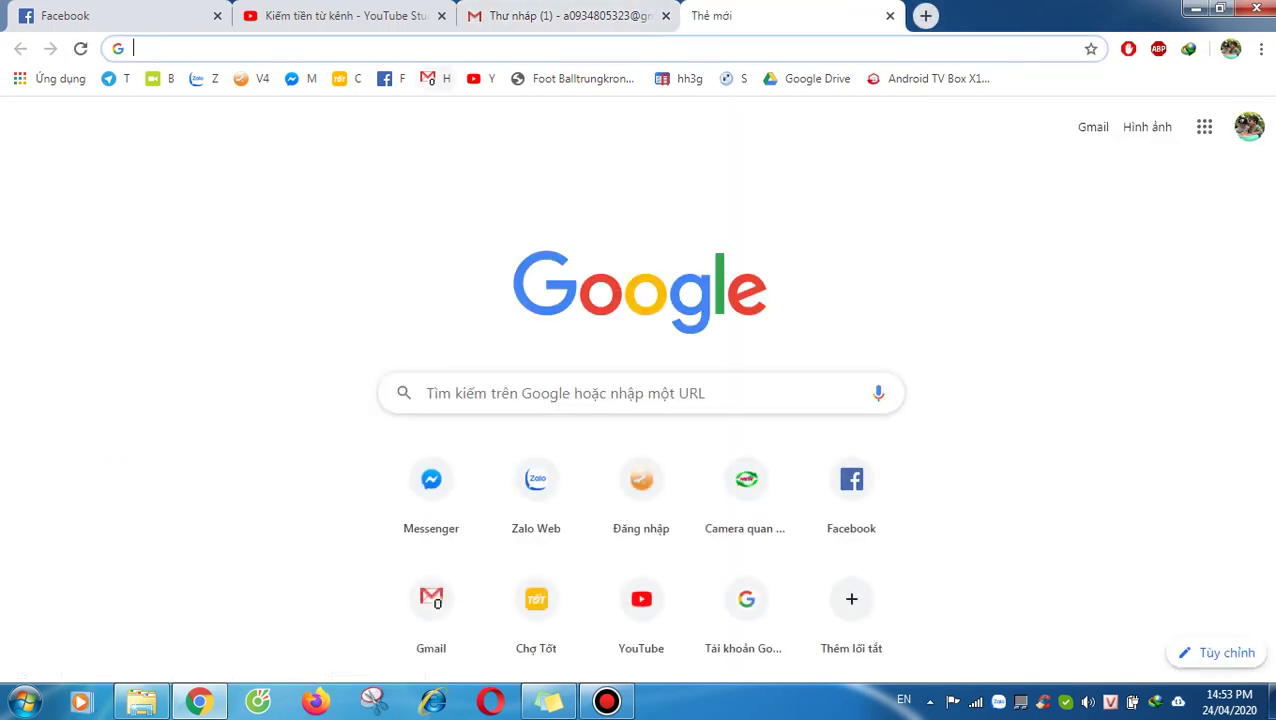
Step: Close the extra Gmail tab and open Google Drive from the Google apps grid
click(428, 78)
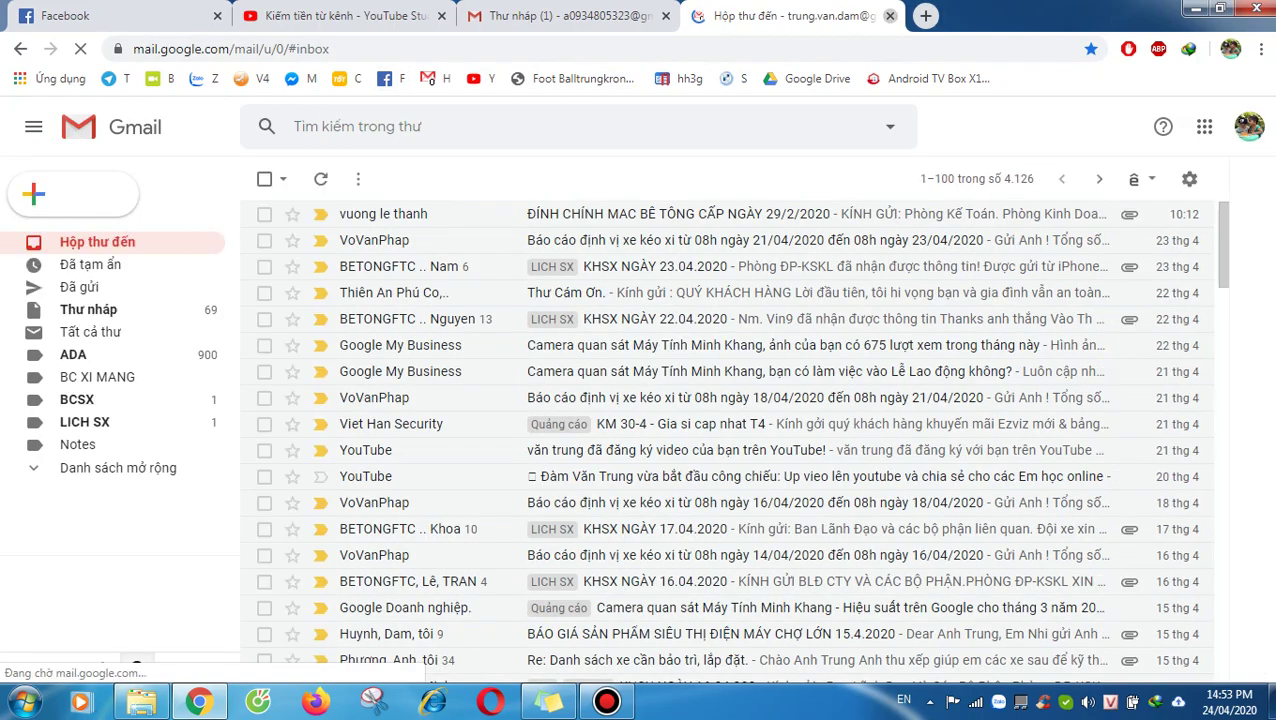
middle_click(700, 15)
click(1204, 126)
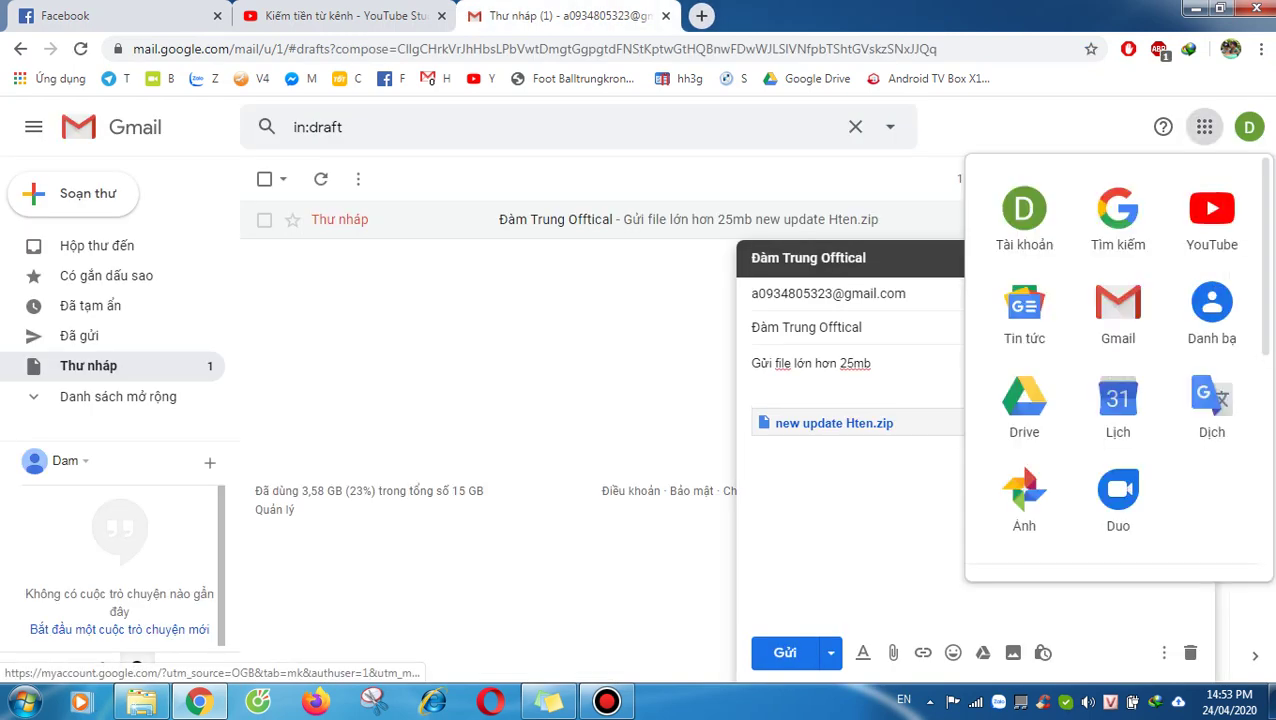
click(1024, 405)
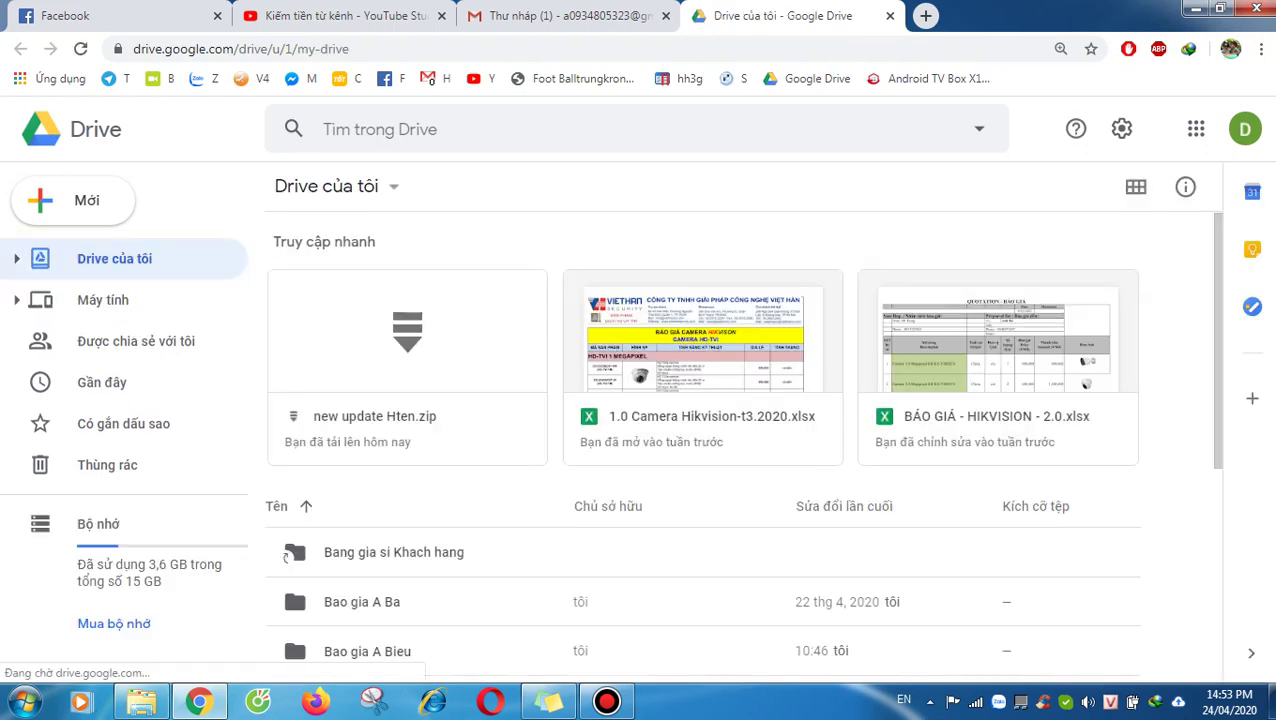
Step: Preview new update Hten.zip in Drive and bring up its Share dialog
click(407, 420)
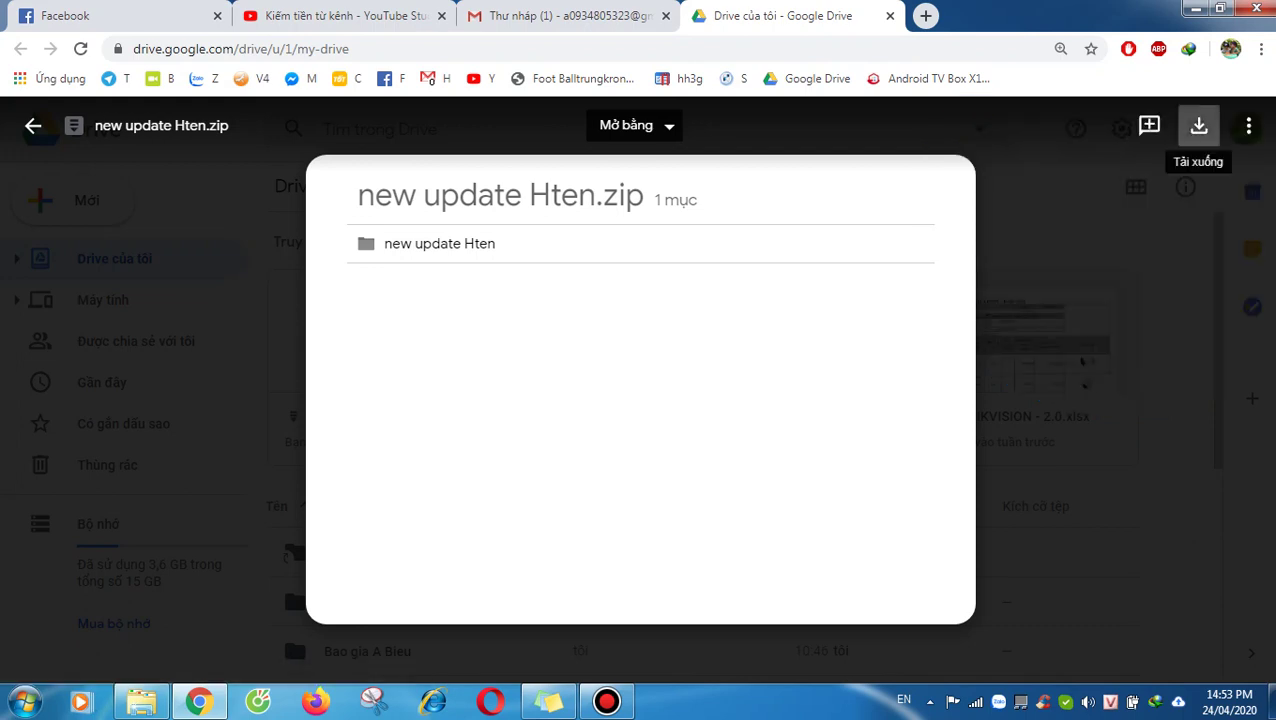
click(630, 125)
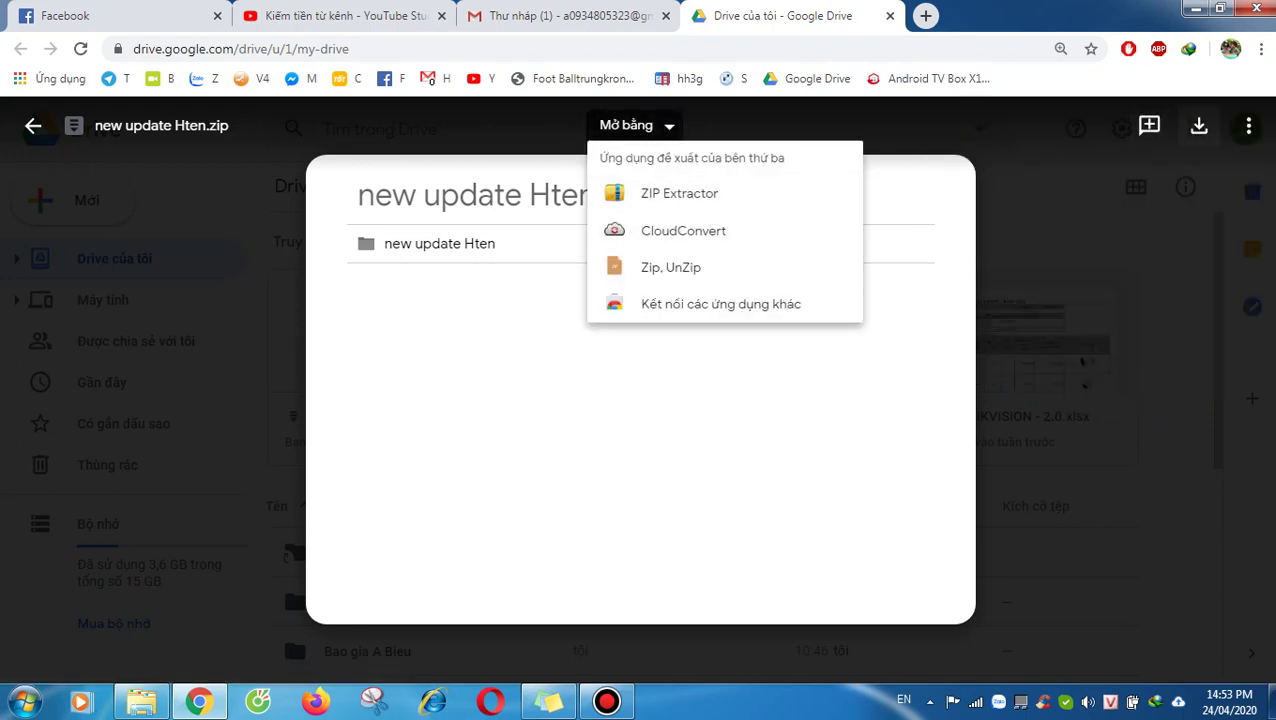
click(1248, 125)
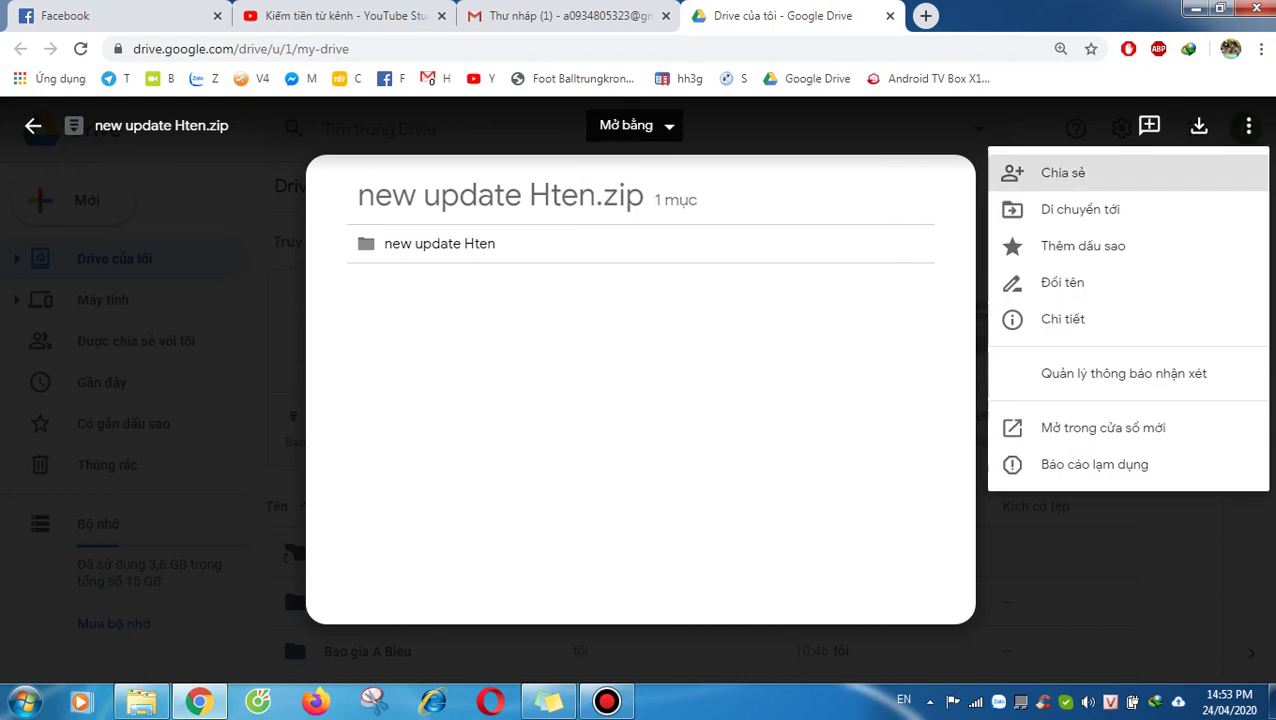
click(1063, 172)
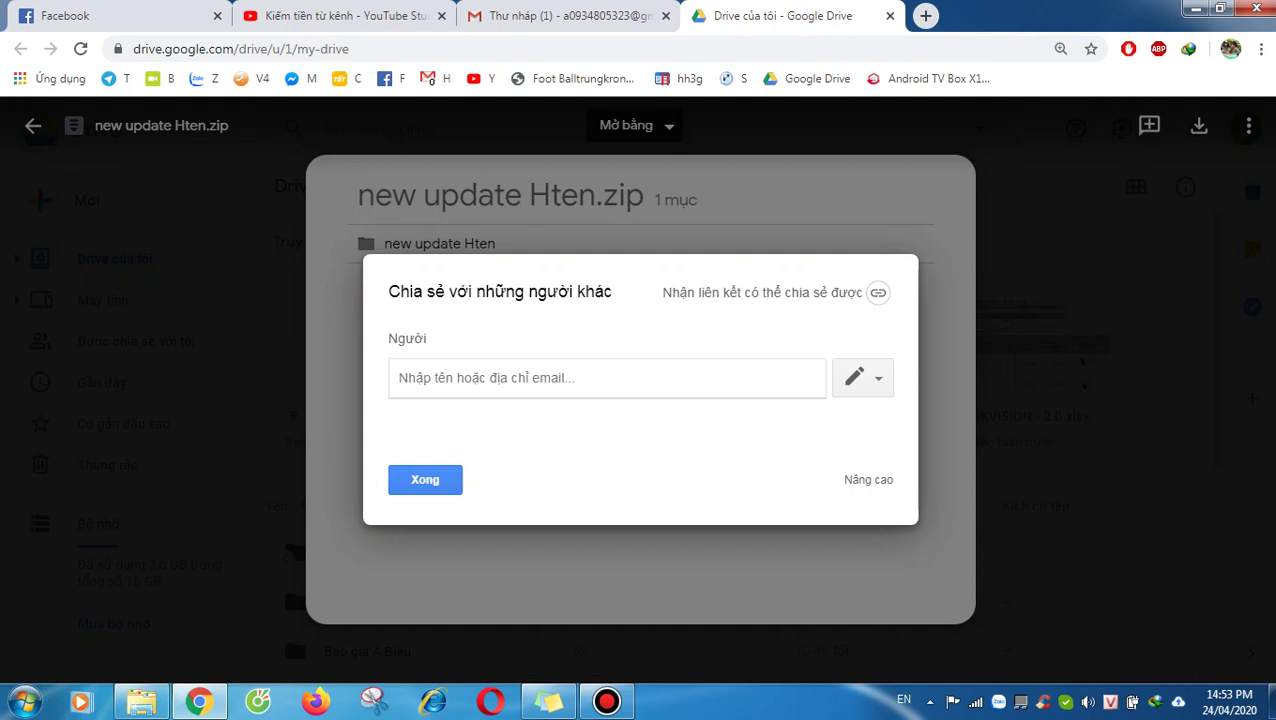
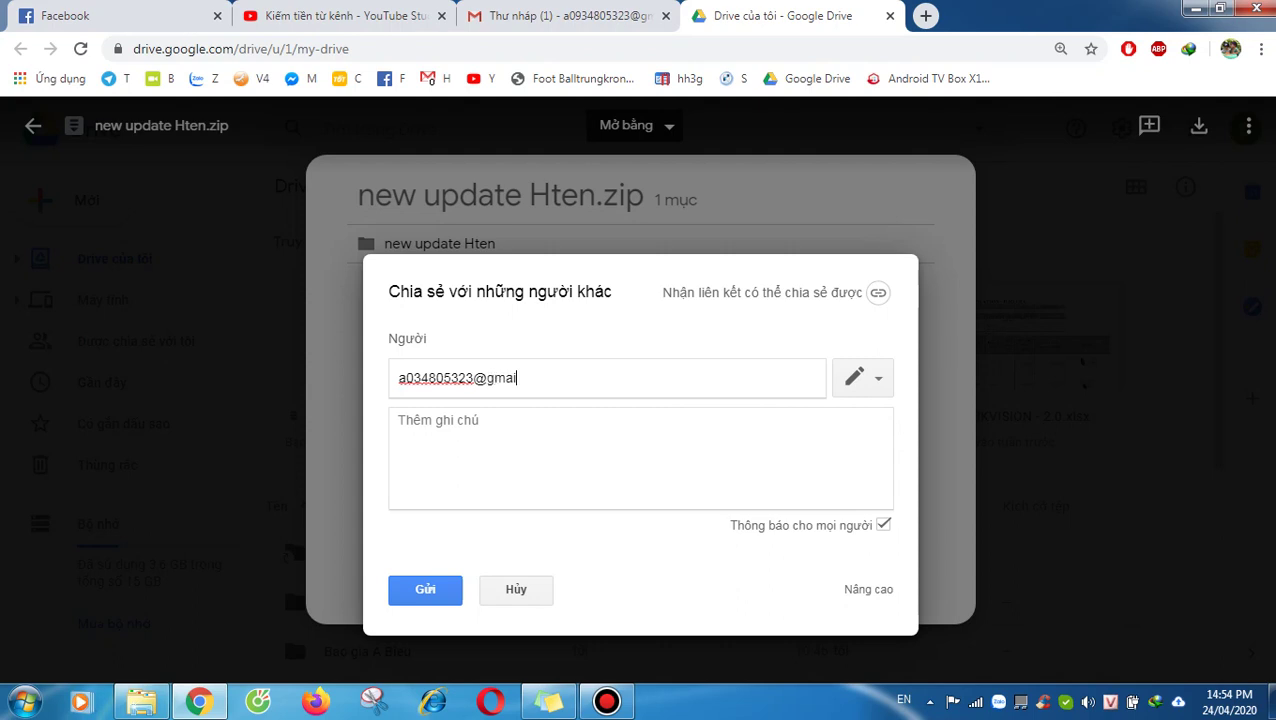
Step: Share the zip with the recipient's email address, send the invitation, and return to Gmail
key(Tab)
key(Return)
key(Down)
key(Up)
key(Down)
key(Down)
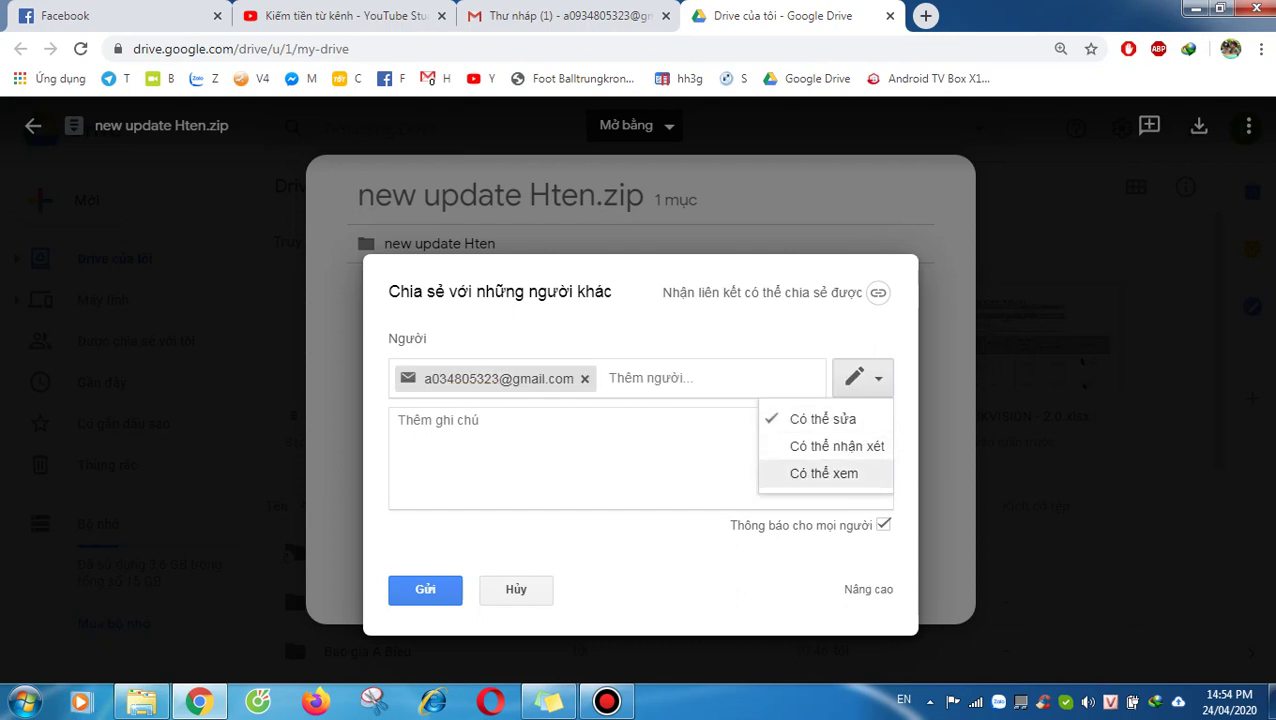
key(Up)
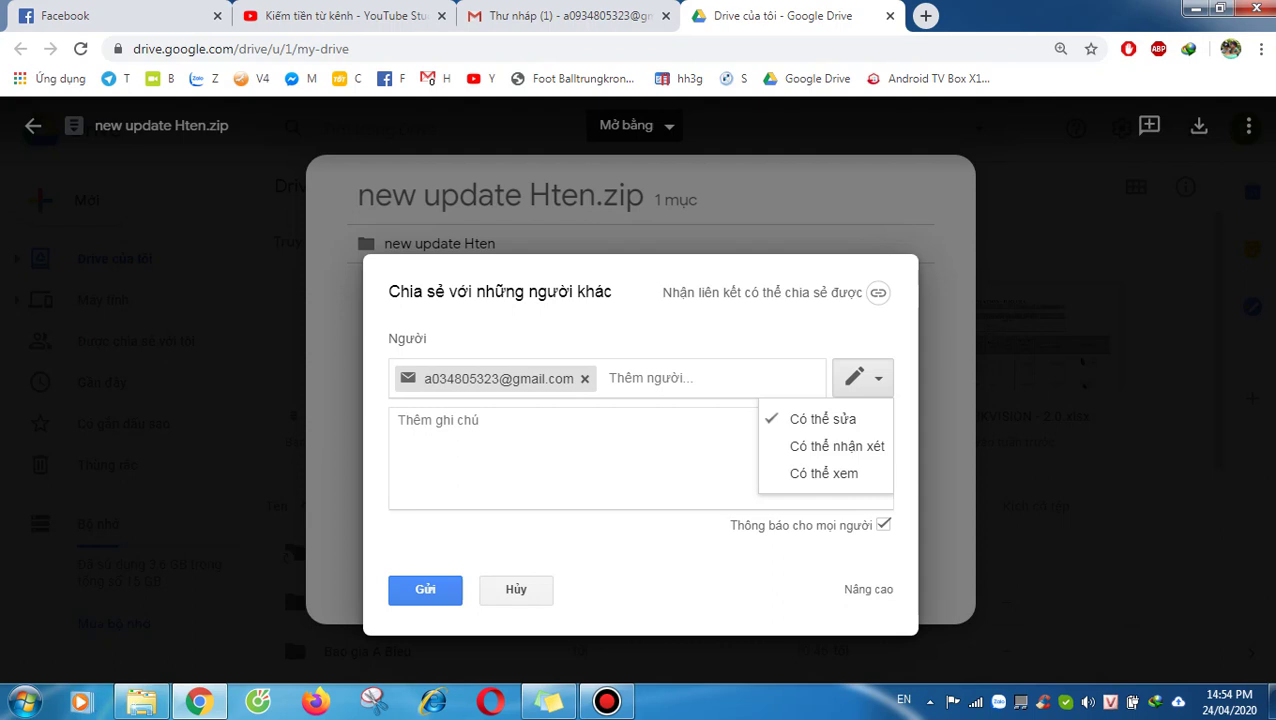
key(Escape)
key(Return)
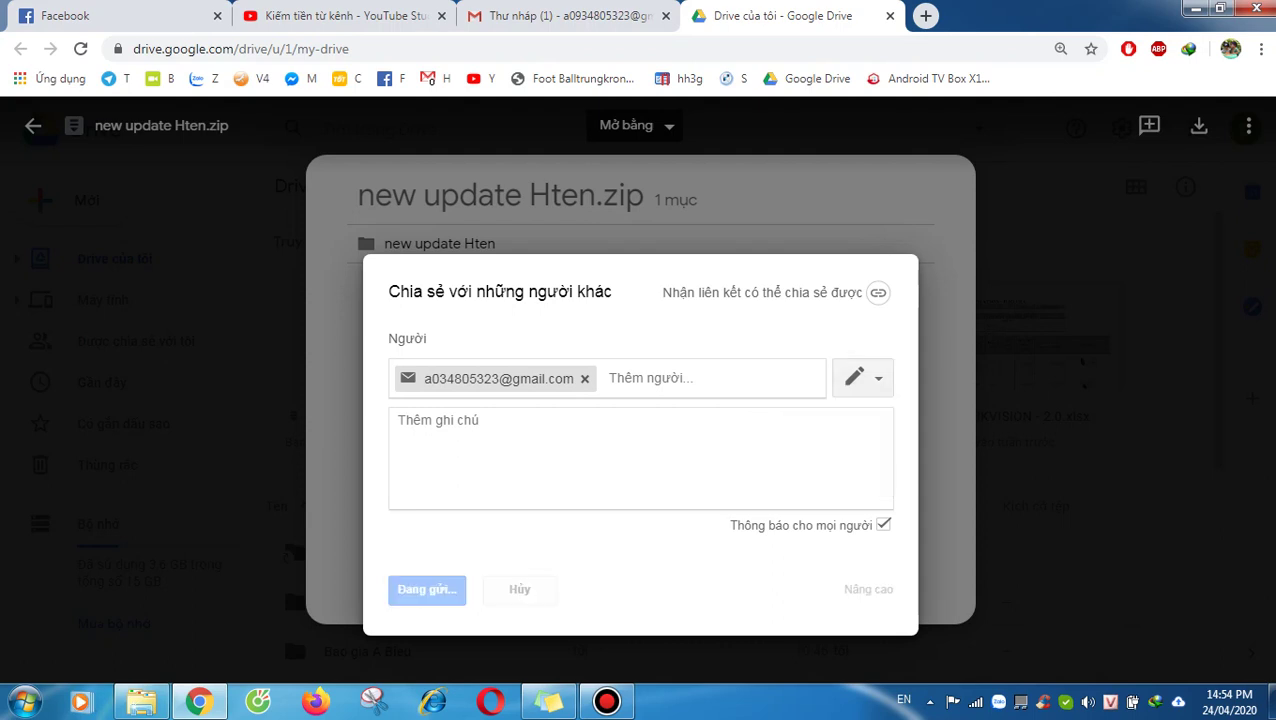
key(Return)
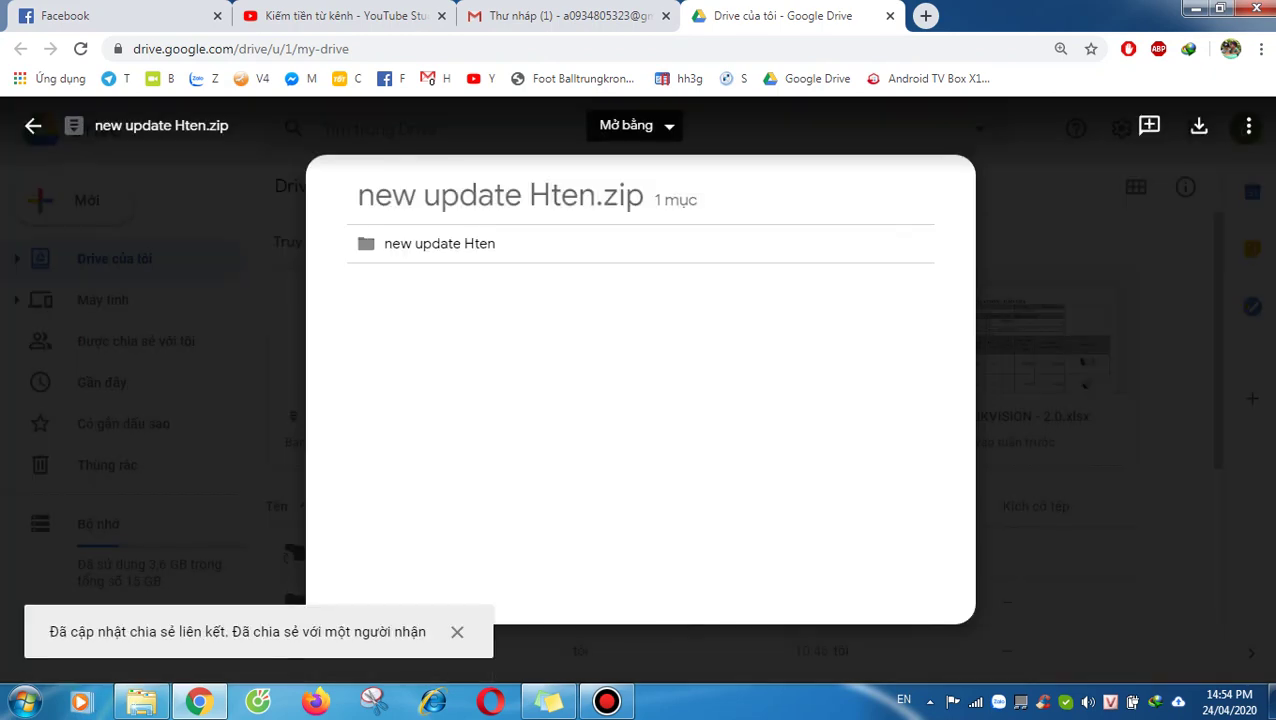
key(Escape)
key(ctrl+shift+Tab)
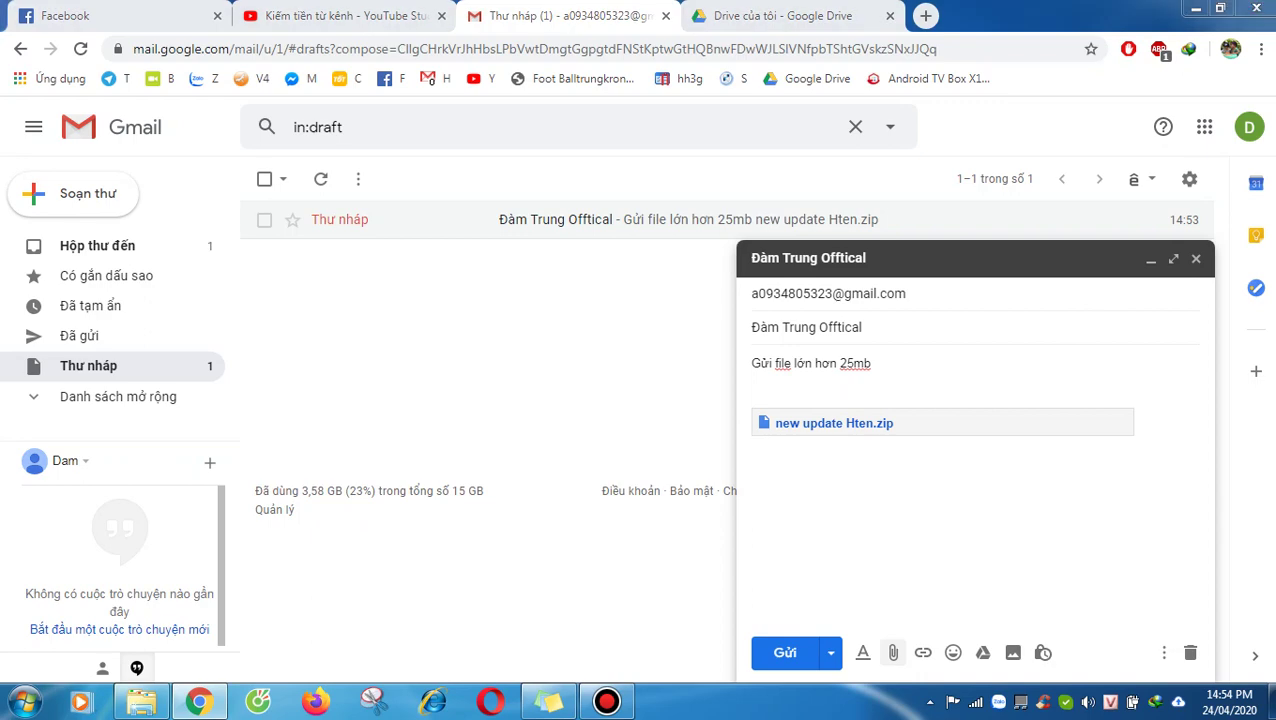
Step: Attach screenshot_1587714611.png from the Desktop folder to the draft
click(893, 652)
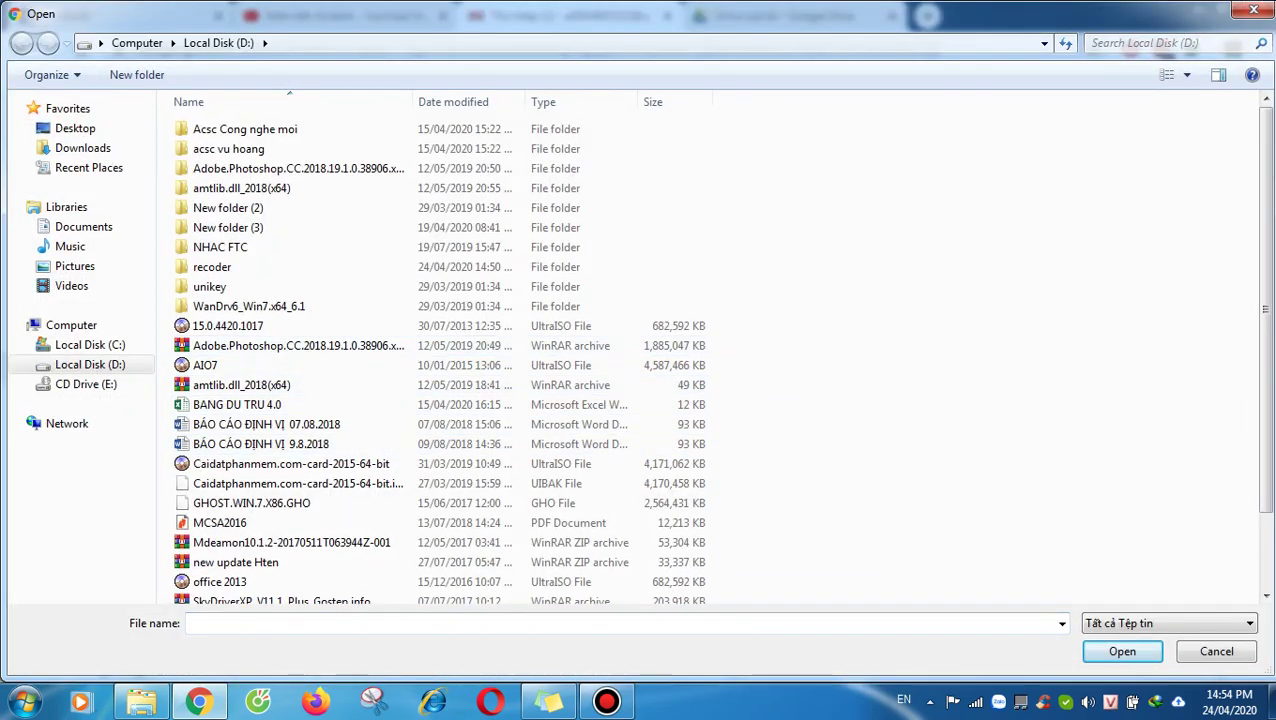
click(75, 128)
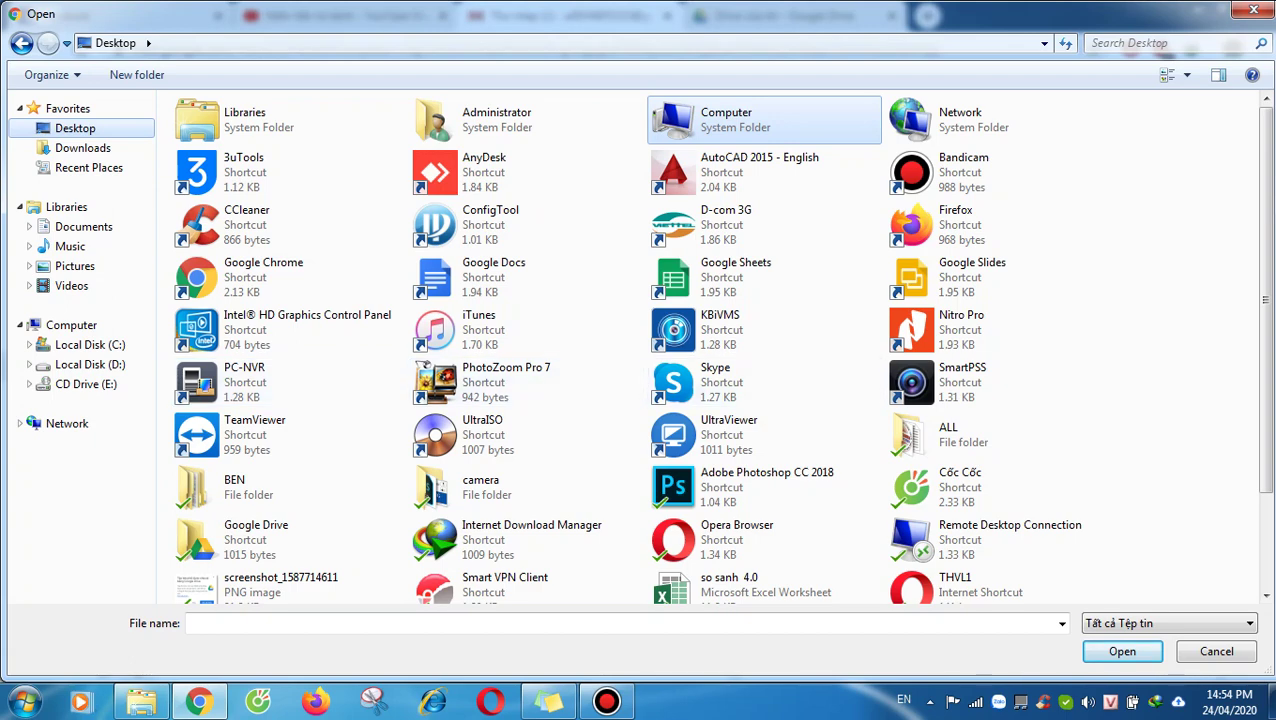
scroll(765, 120, down, 3)
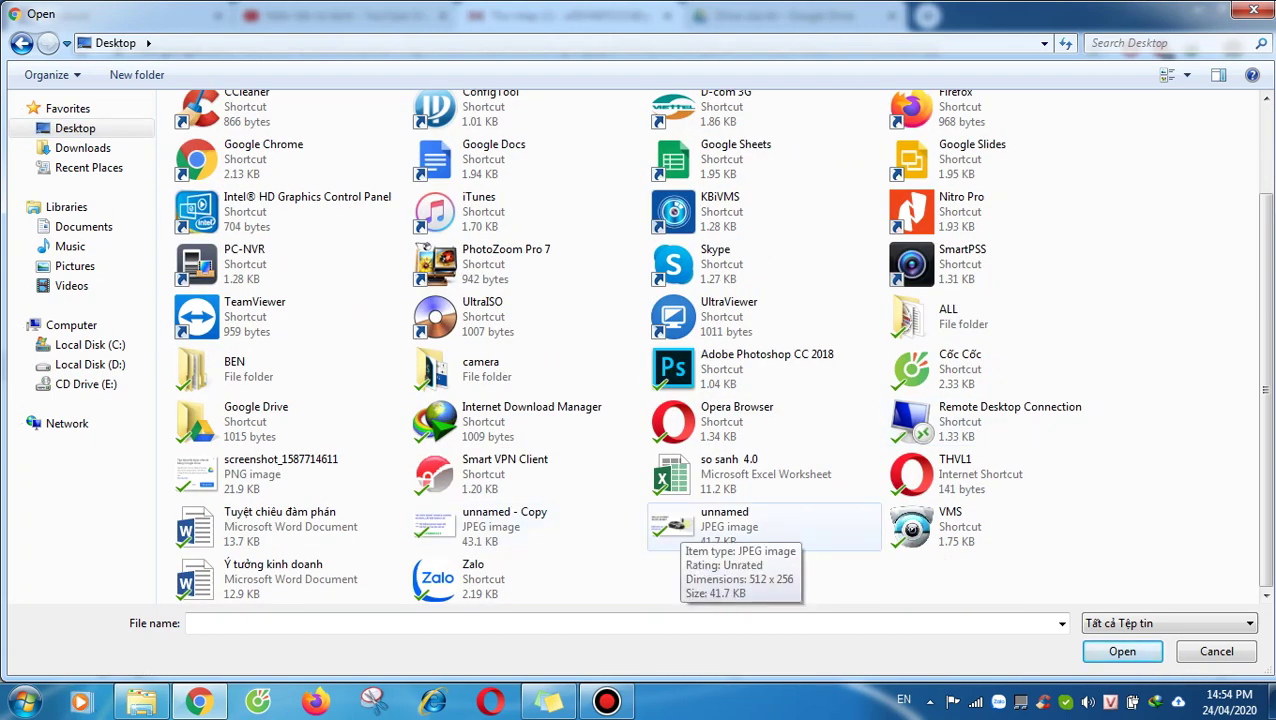
click(250, 473)
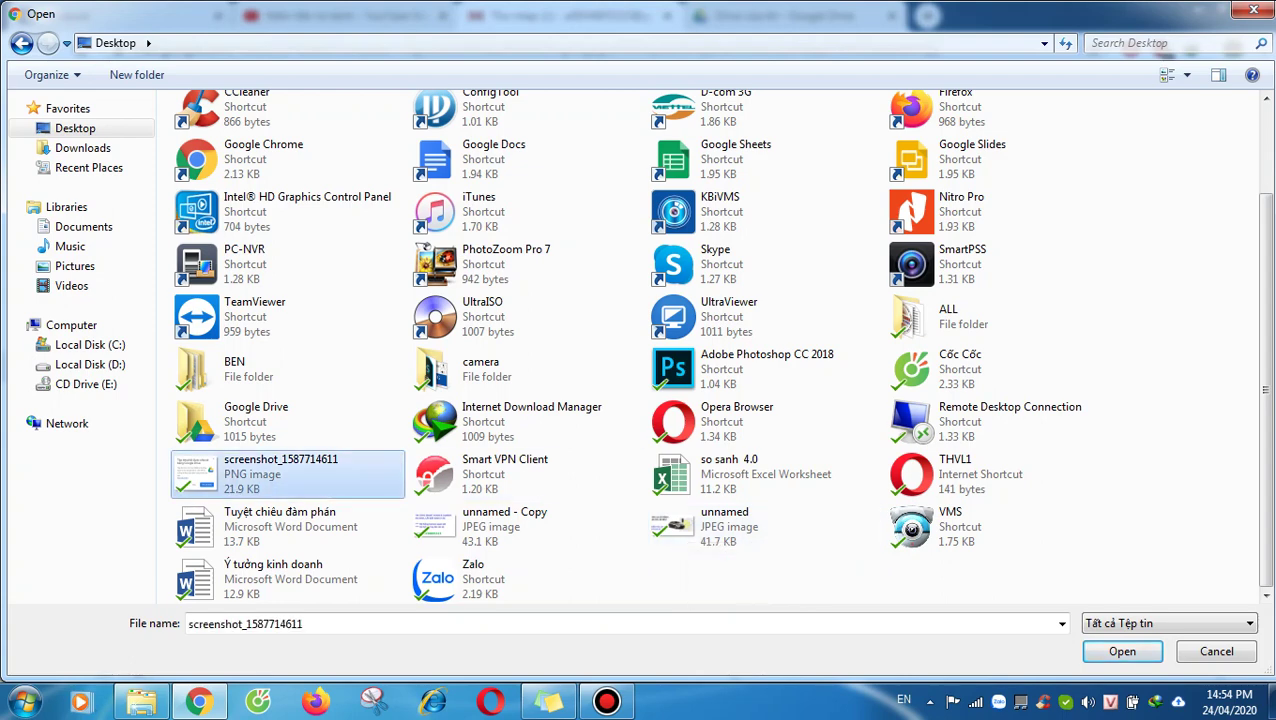
click(1122, 651)
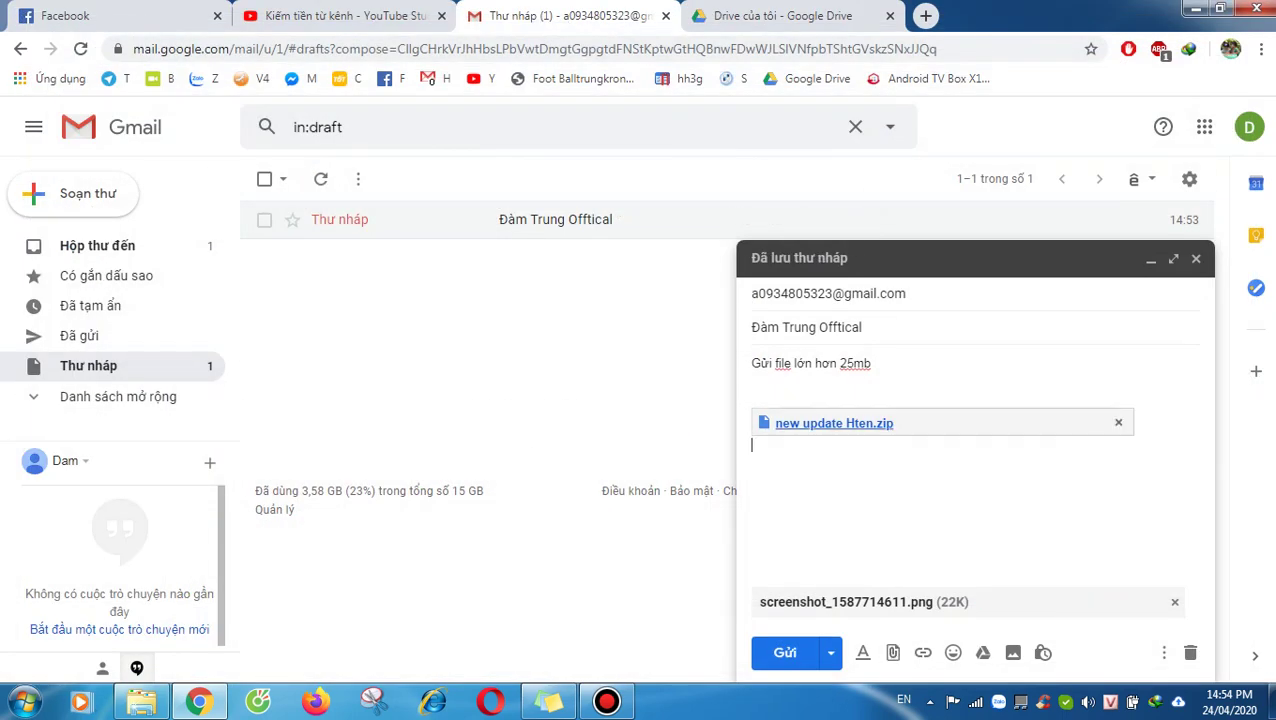
click(834, 423)
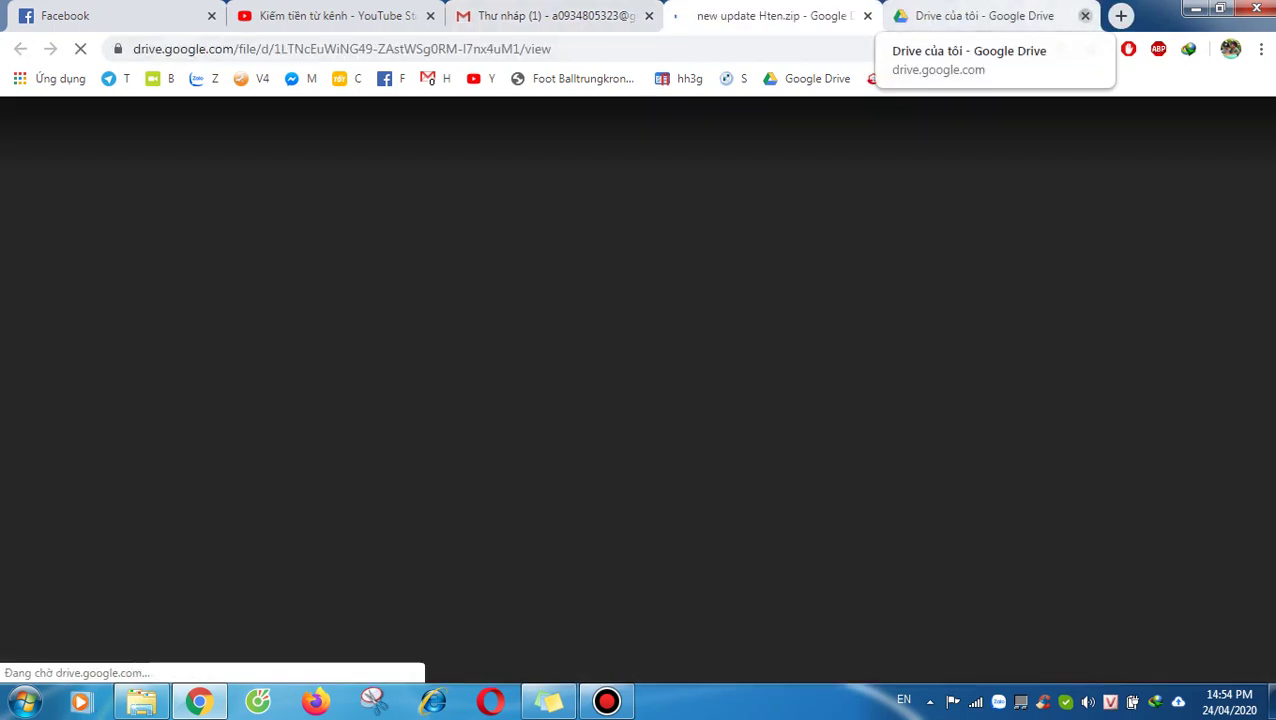
Step: Close the old My Drive tab and the zip's Drive tab, checking the account panel
click(1085, 15)
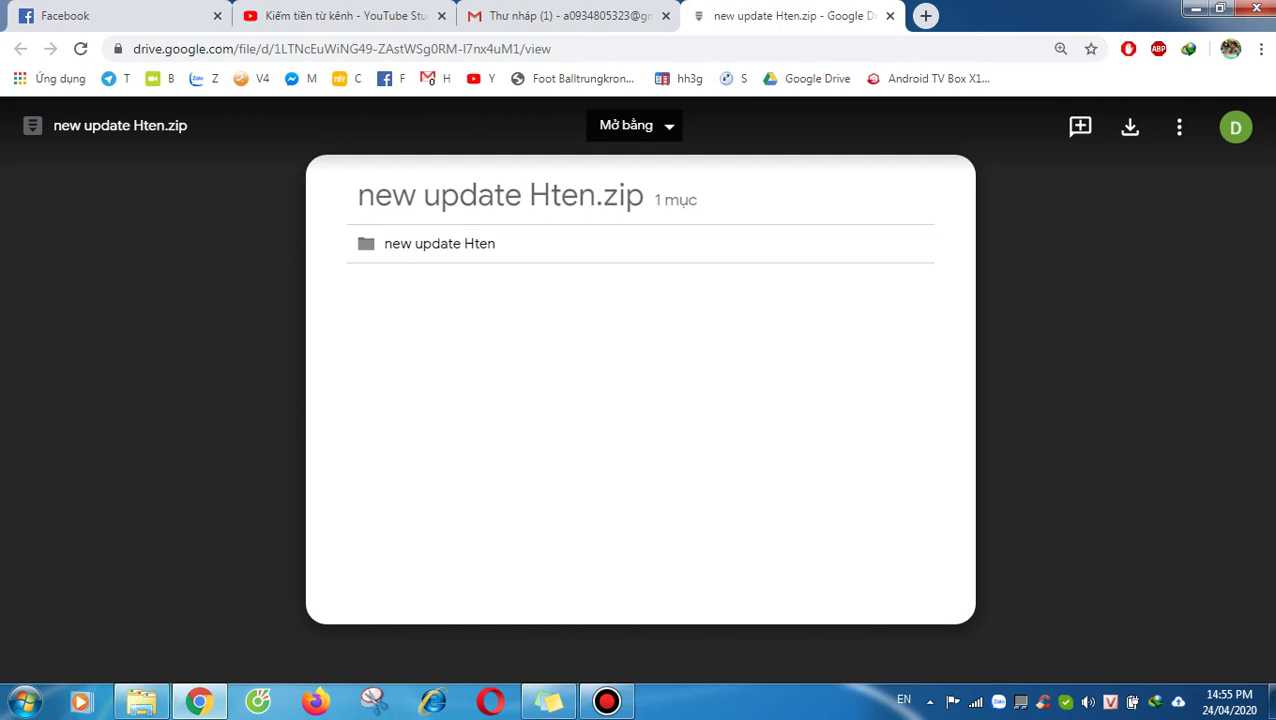
click(1236, 127)
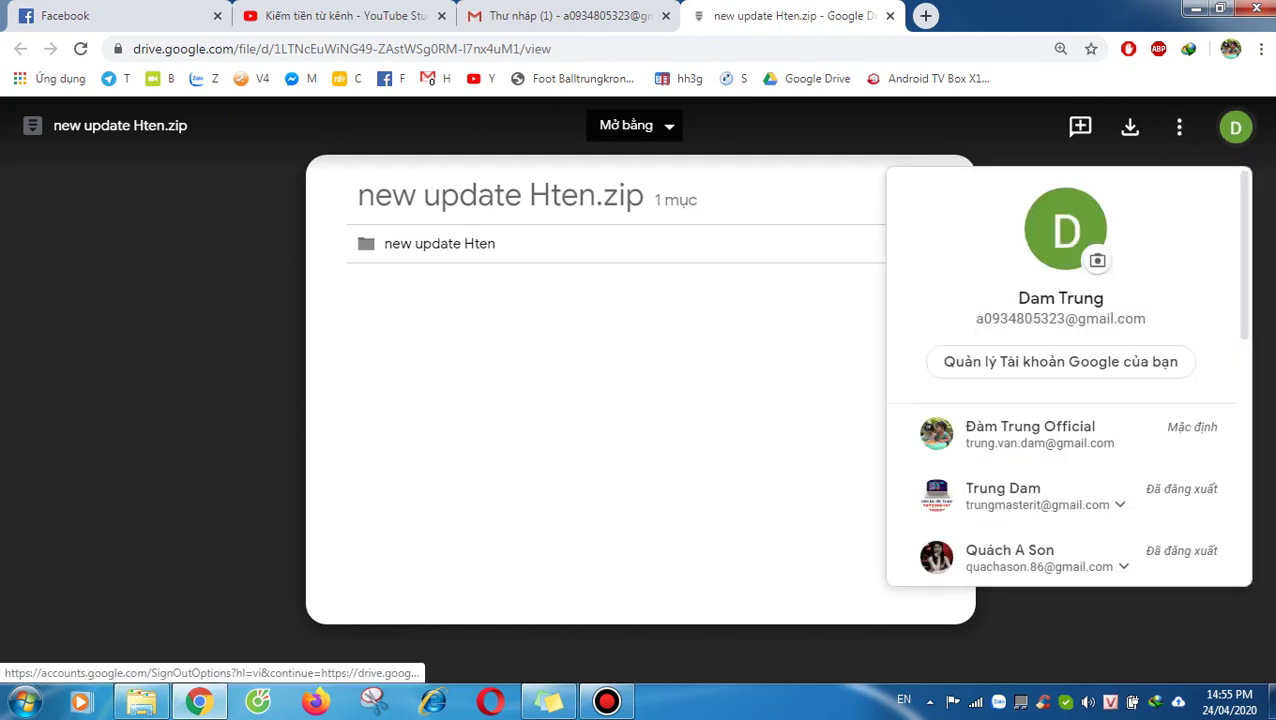
key(Escape)
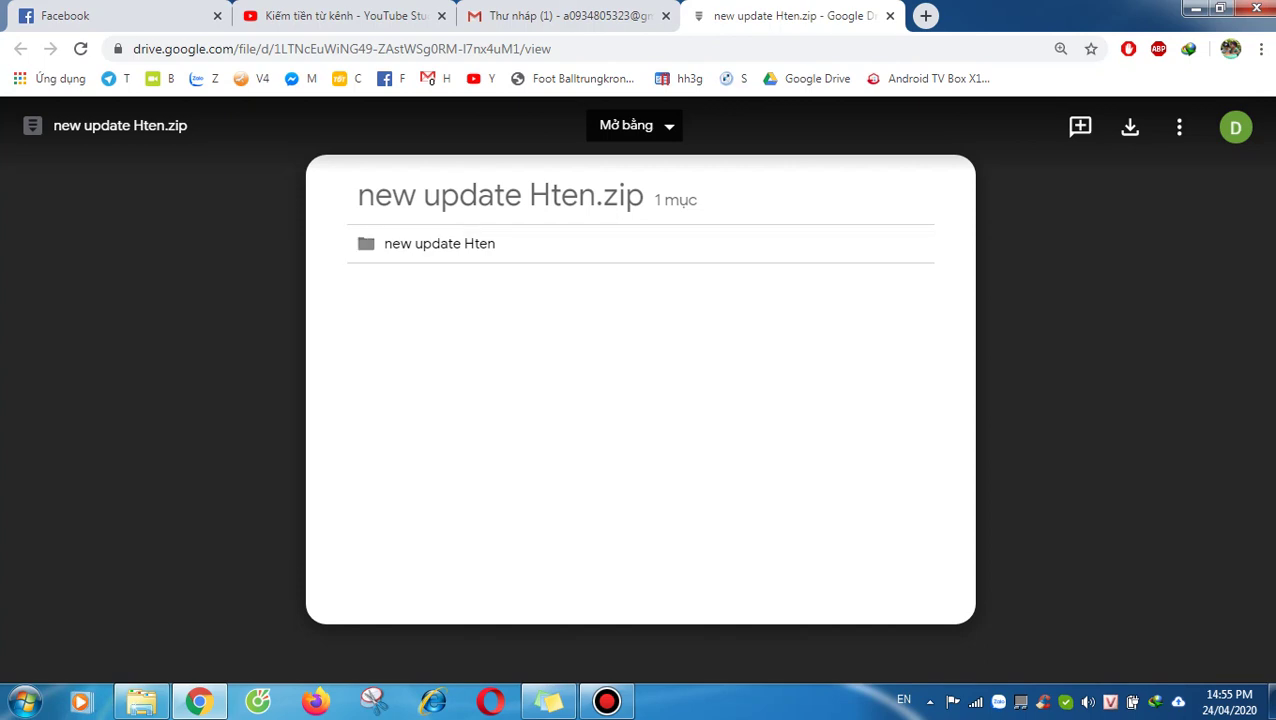
click(560, 15)
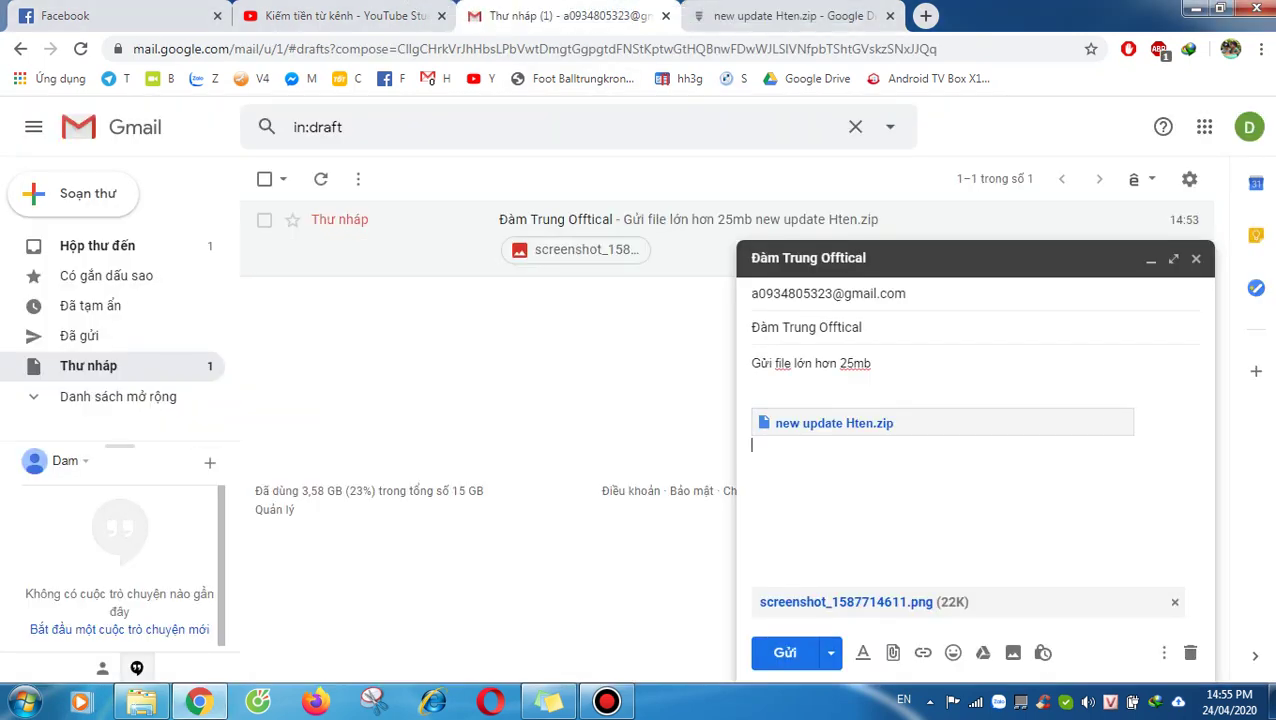
key(ctrl+Tab)
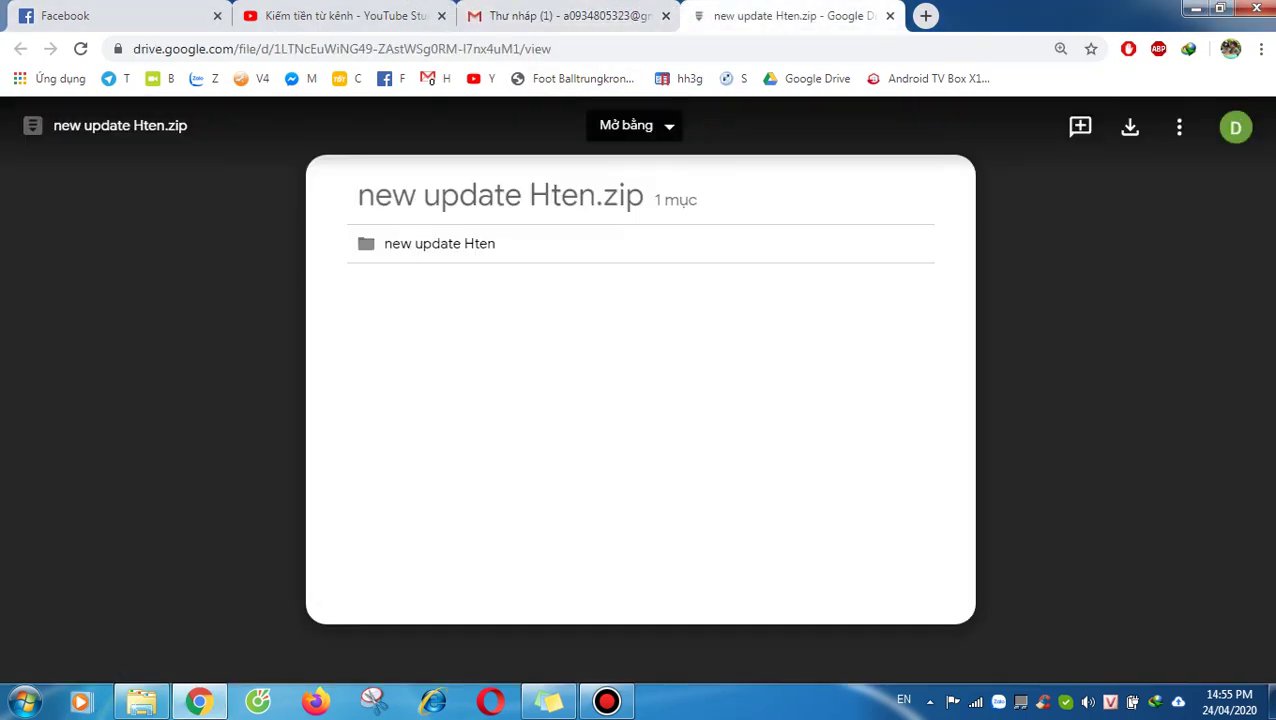
click(1236, 127)
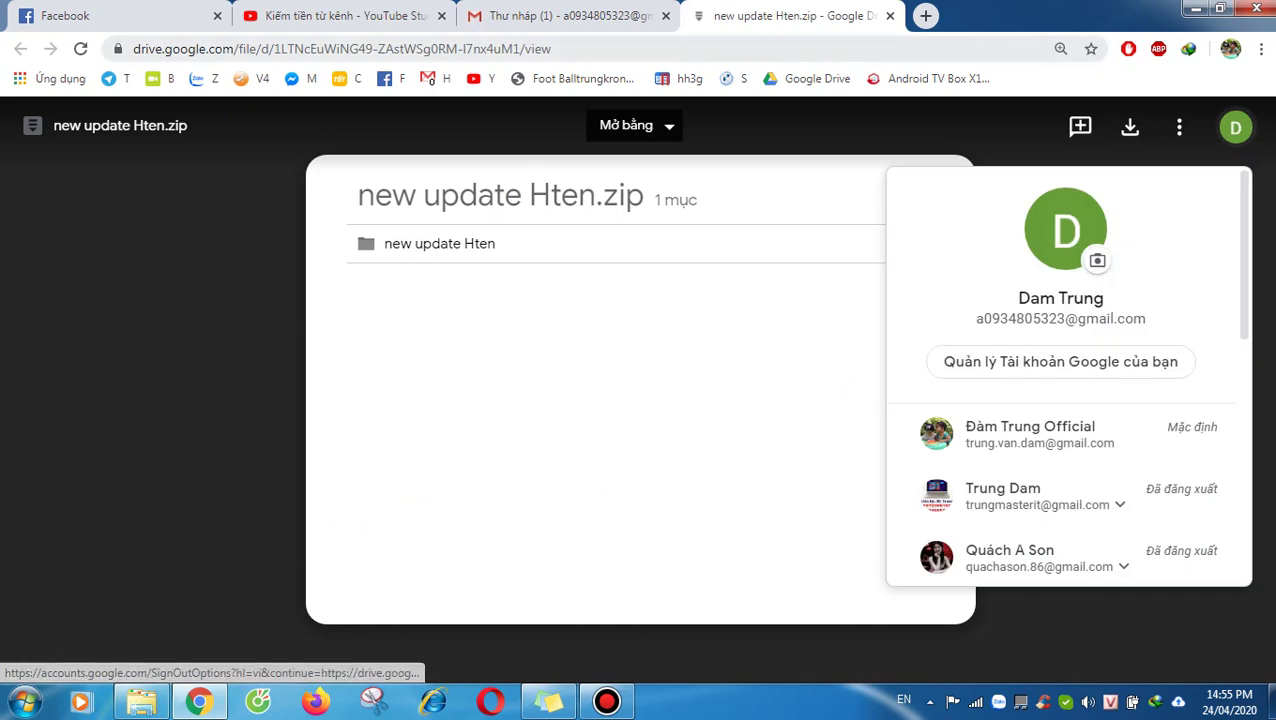
click(890, 15)
click(1204, 127)
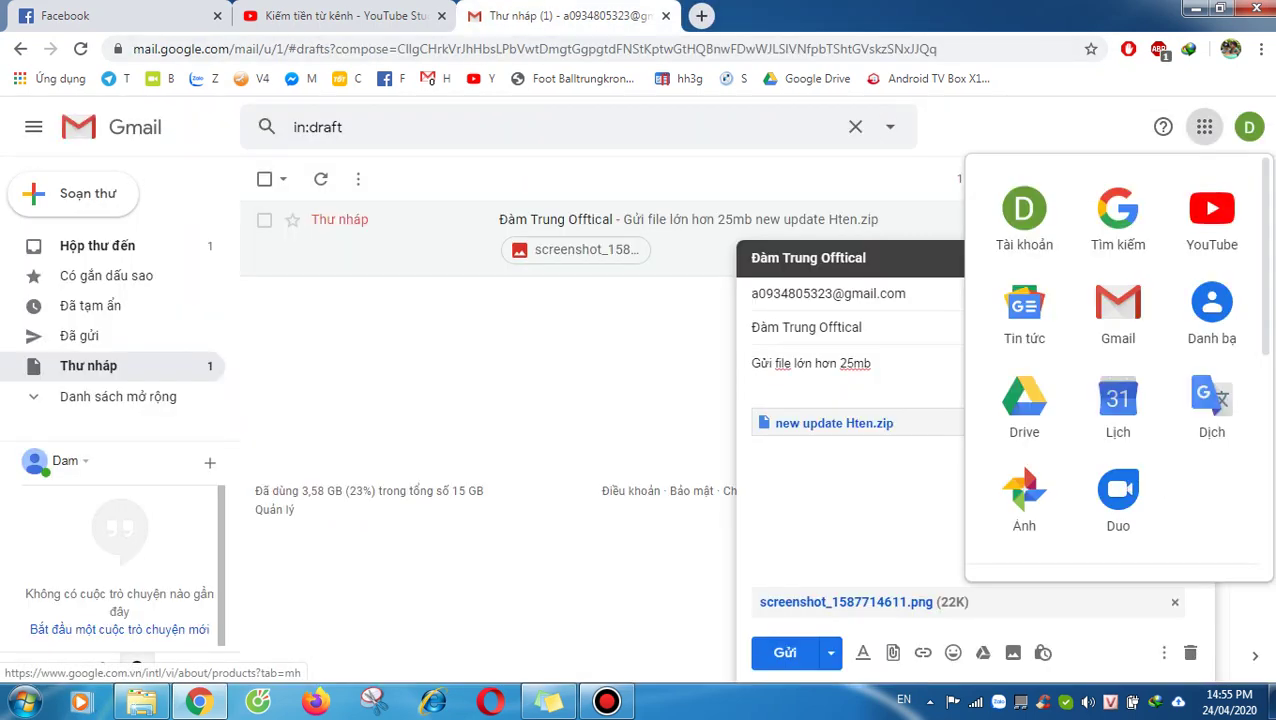
Step: Reopen My Drive to browse its file list, then go to Gmail's Inbox
click(1024, 402)
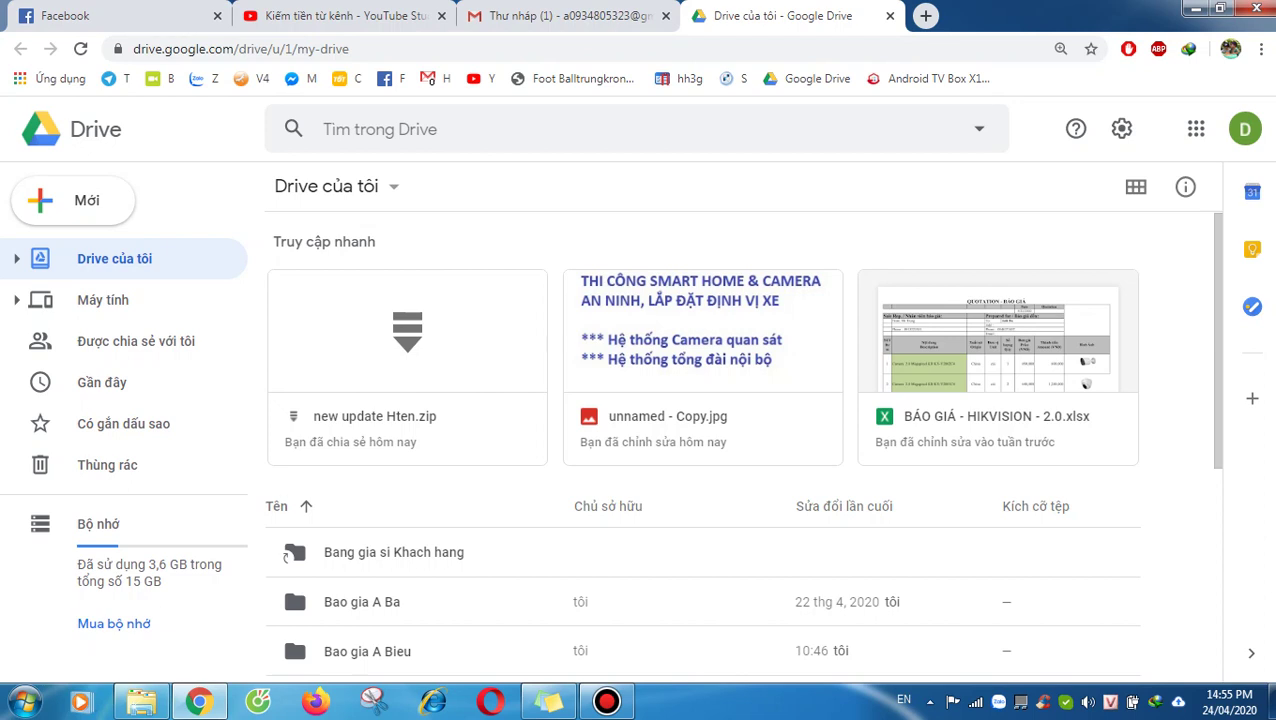
scroll(700, 450, down, 3)
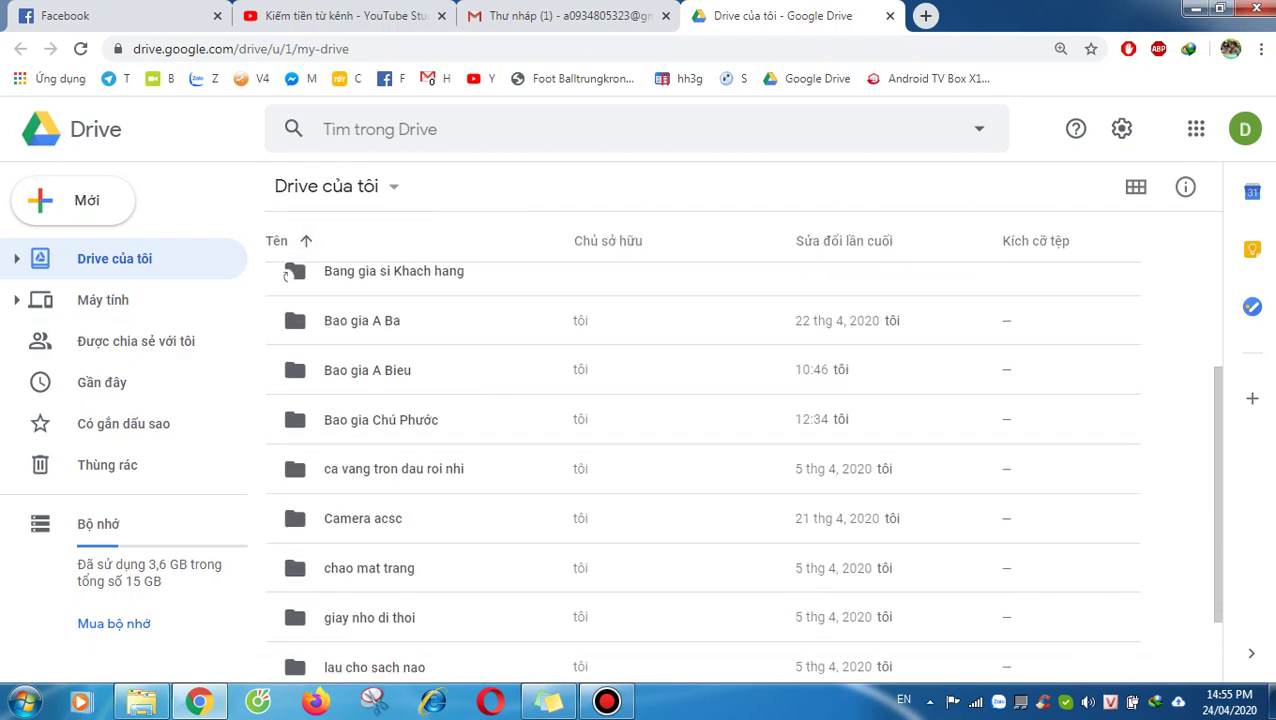
click(560, 15)
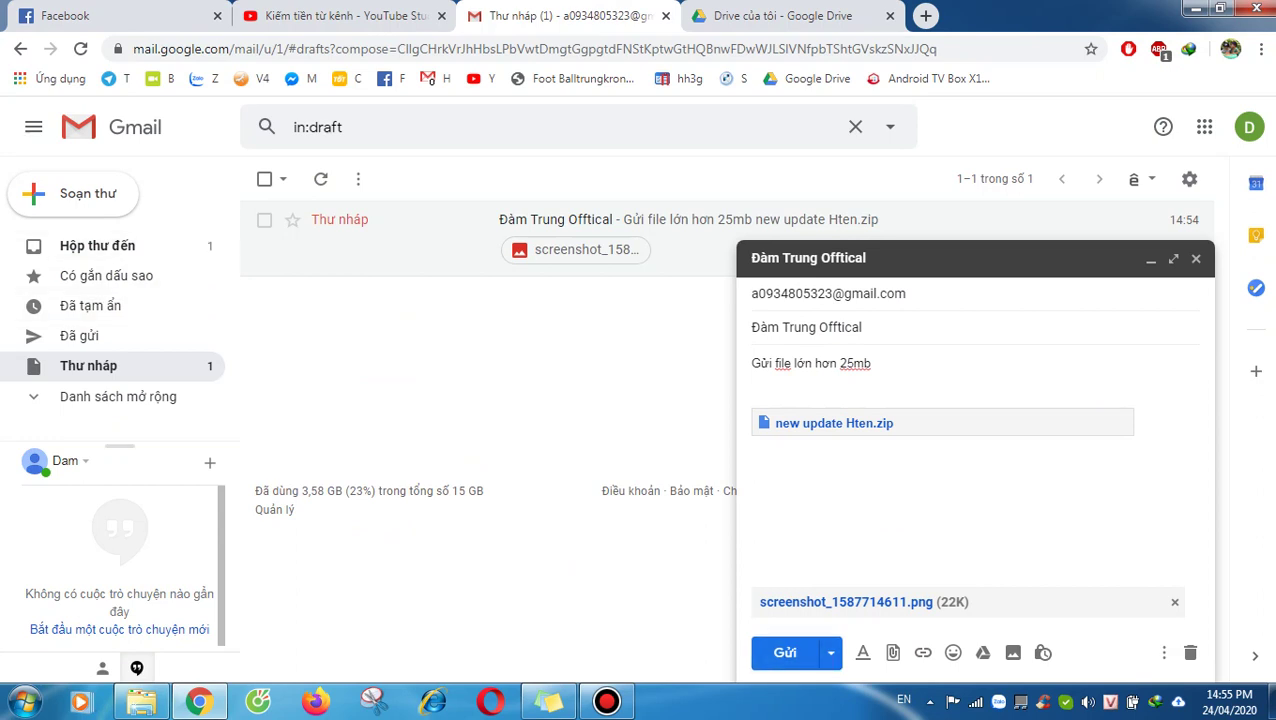
click(97, 245)
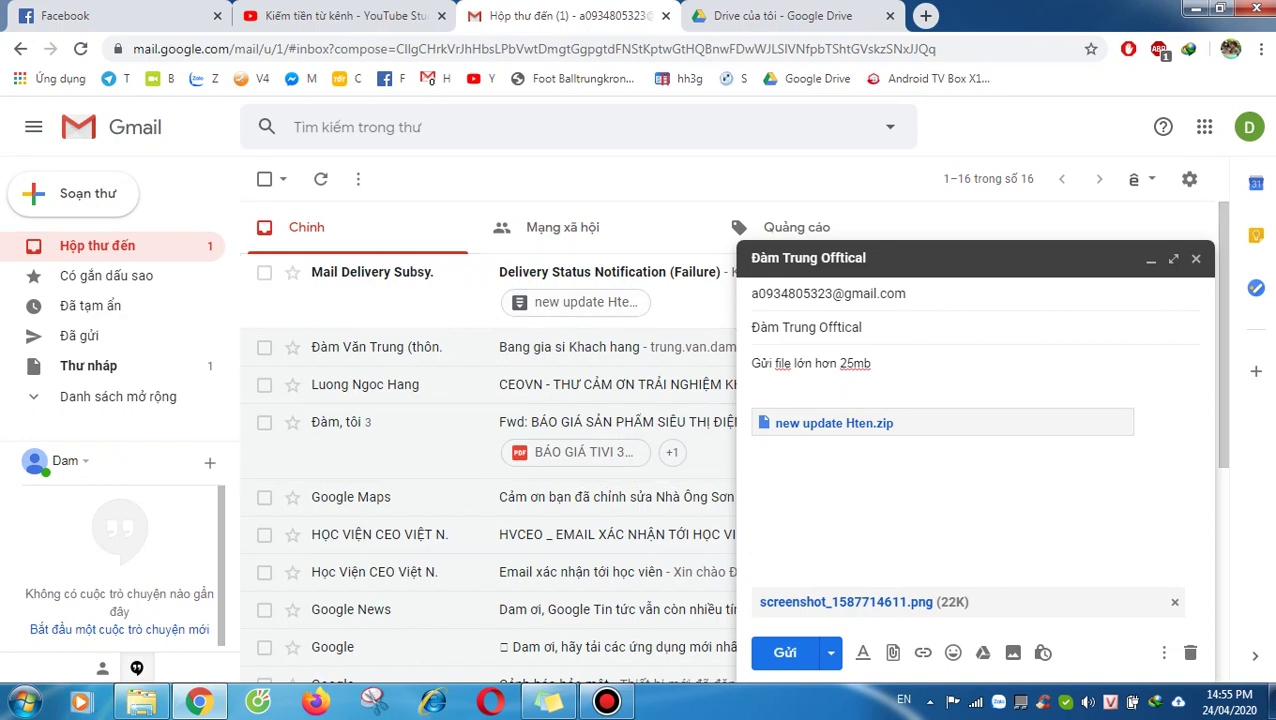
Step: Send the message with the zip link and screenshot, open the received copy, then show the desktop
click(785, 652)
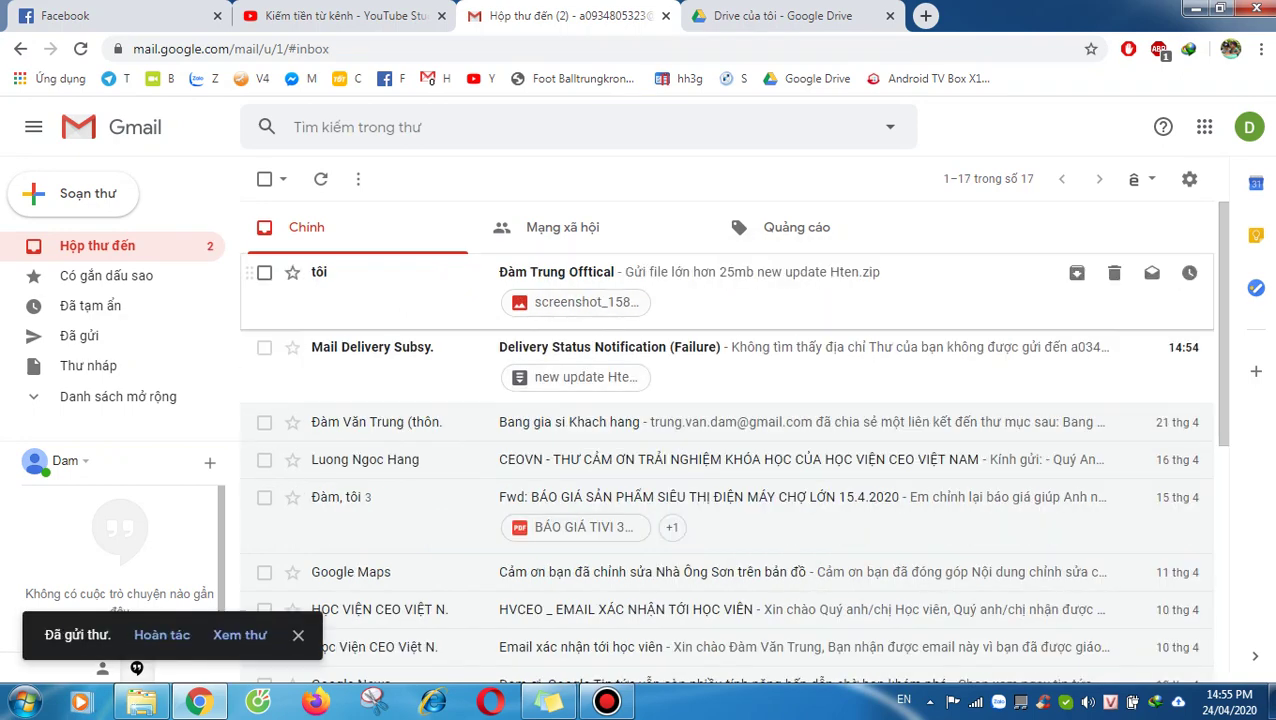
click(690, 280)
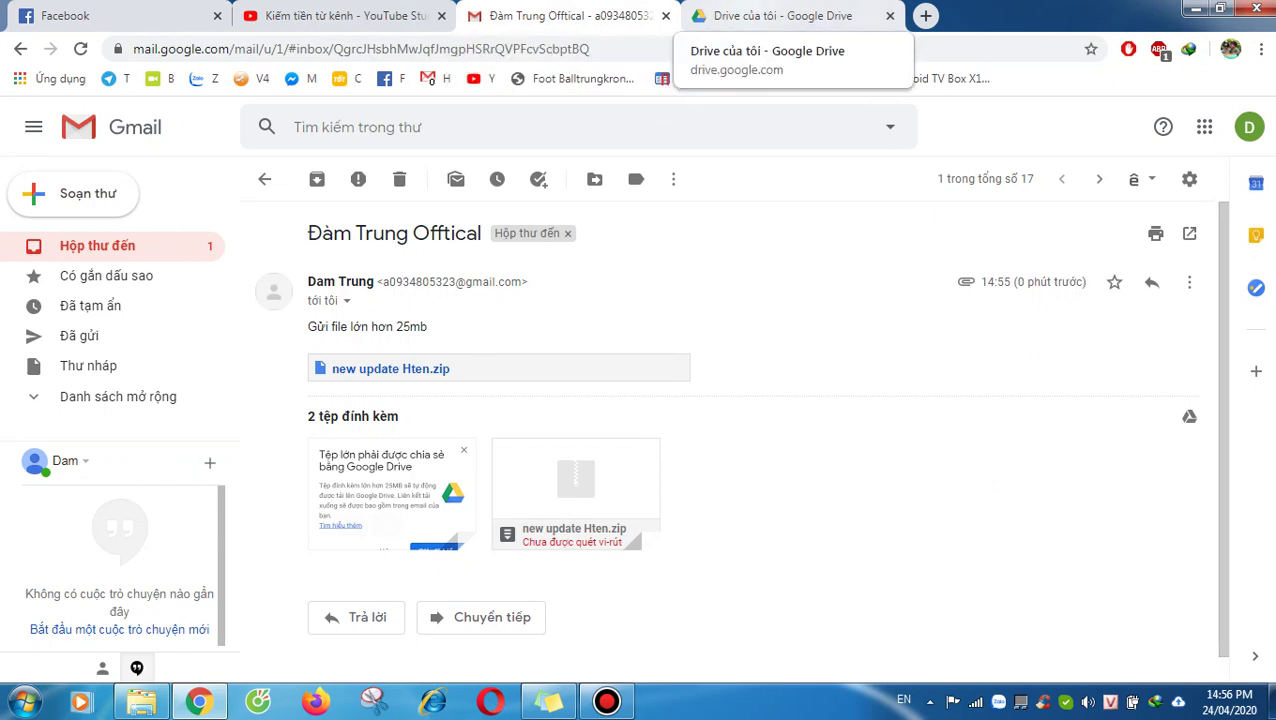
click(780, 16)
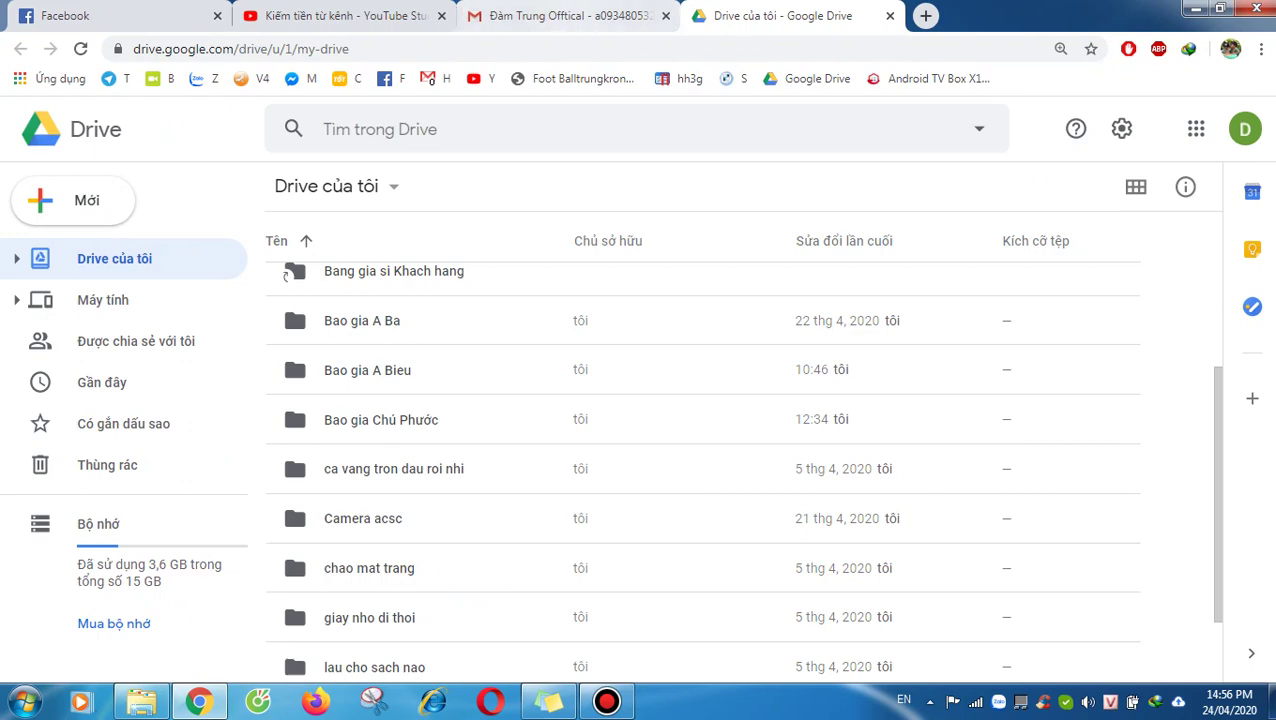
key(ctrl+shift+Tab)
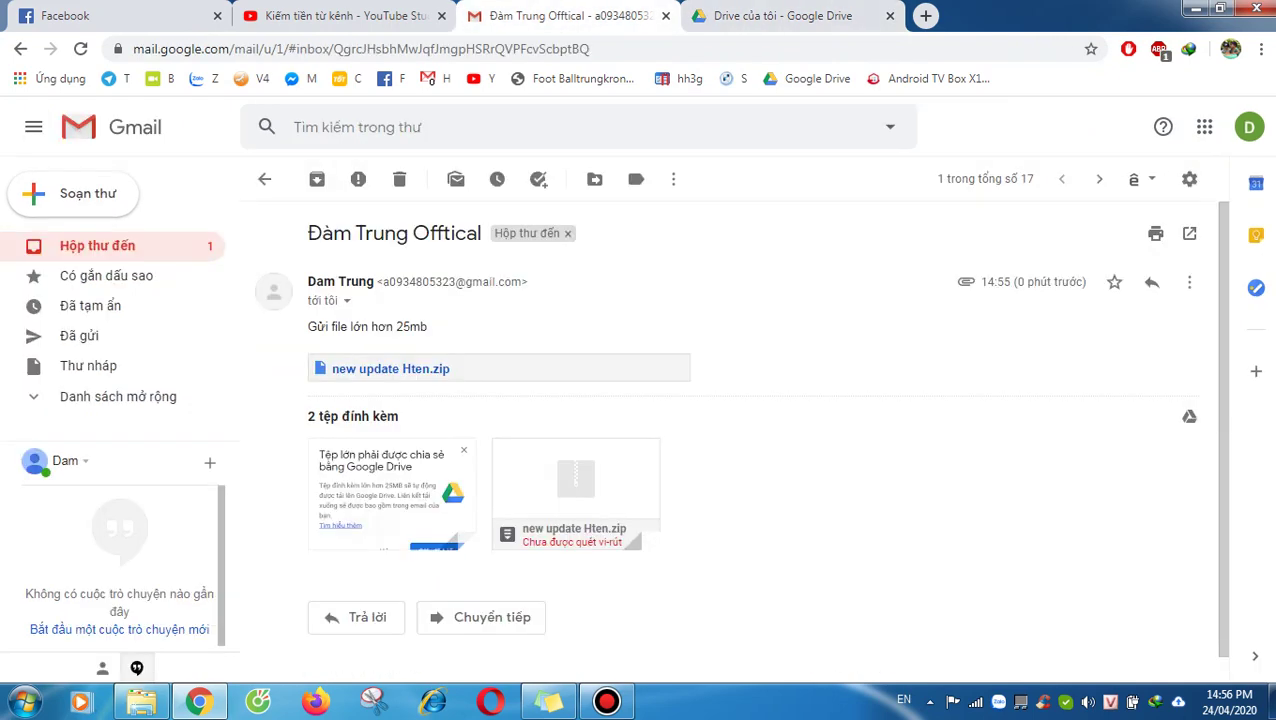
key(super+d)
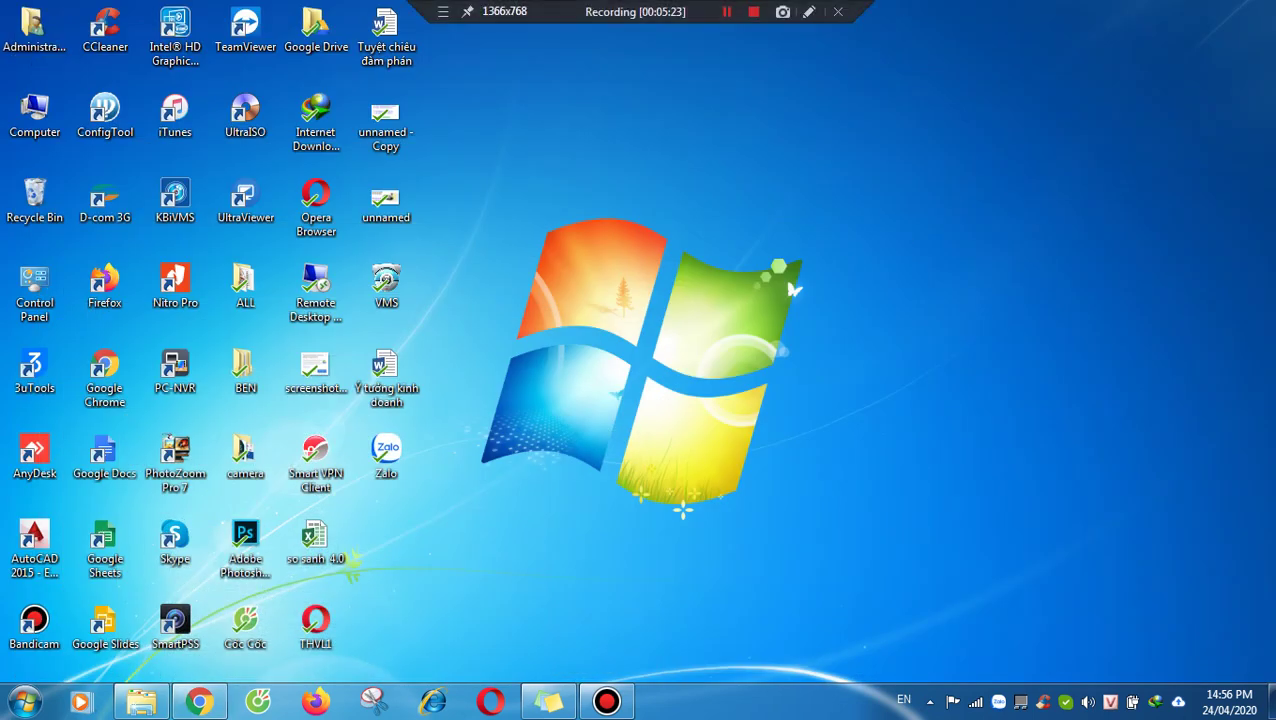